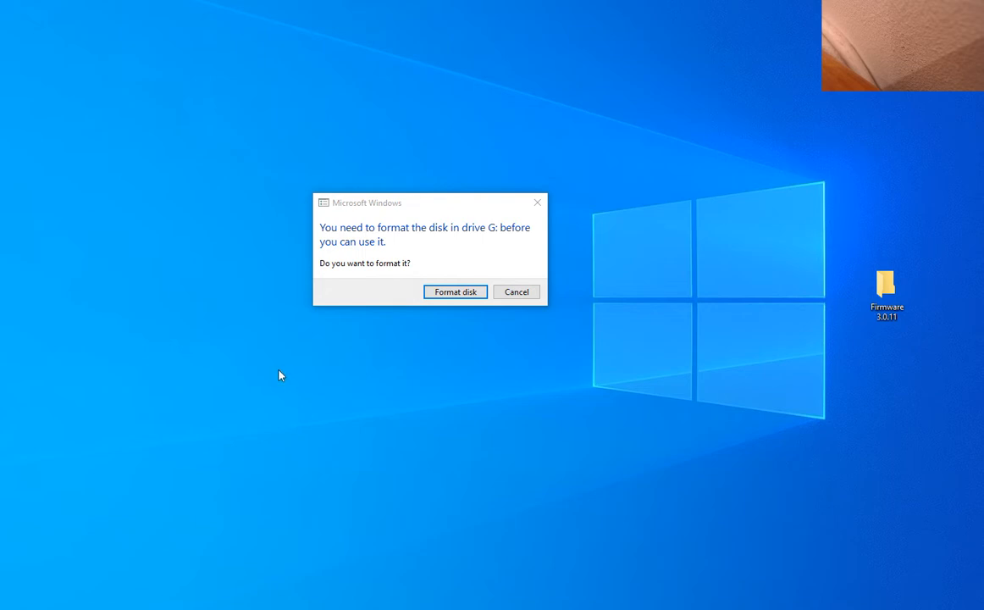
- Quick-format USB drive G: as FAT32 with the volume label FF and close the format dialog
{"action": "left_click", "coordinate": [463, 290]}
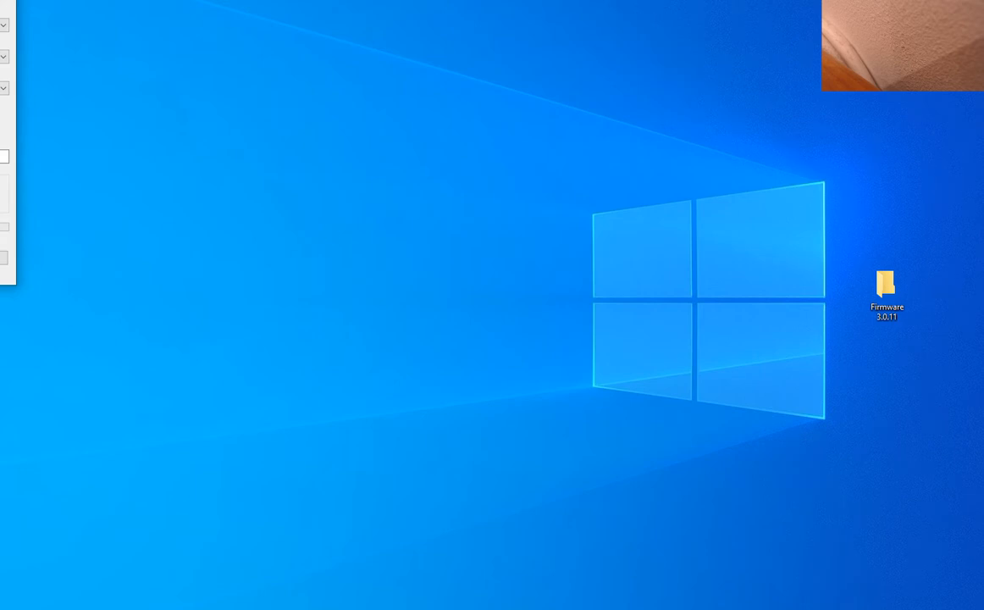
{"action": "left_click_drag", "start_coordinate": [0, 0], "coordinate": [141, 35]}
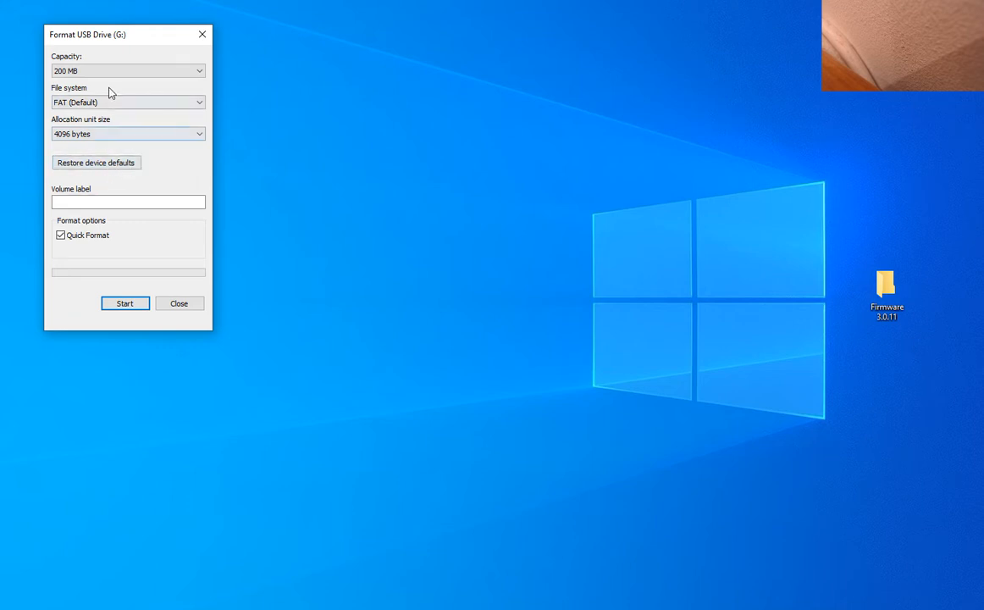
{"action": "left_click", "coordinate": [199, 104]}
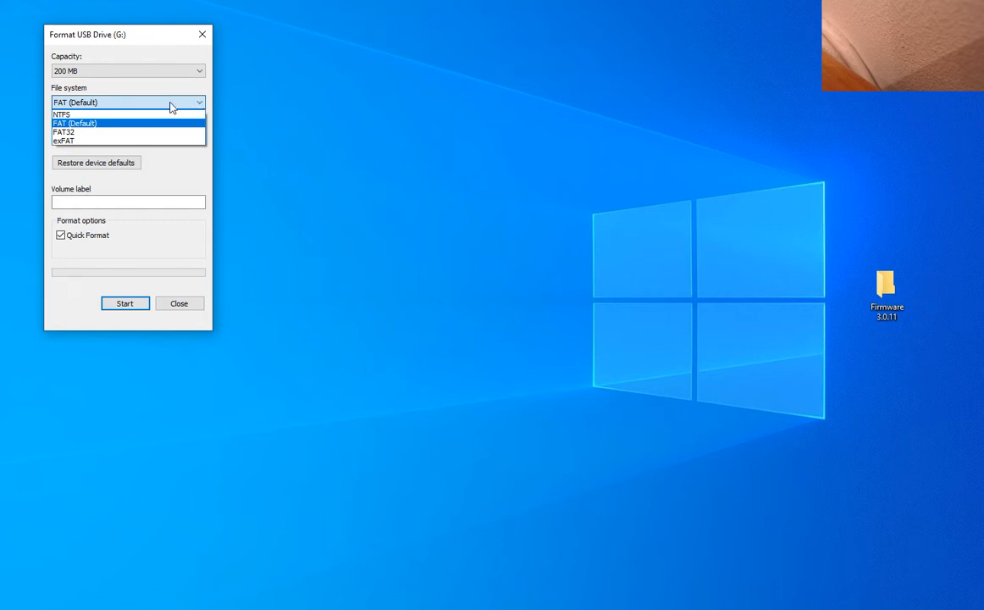
{"action": "left_click", "coordinate": [109, 134]}
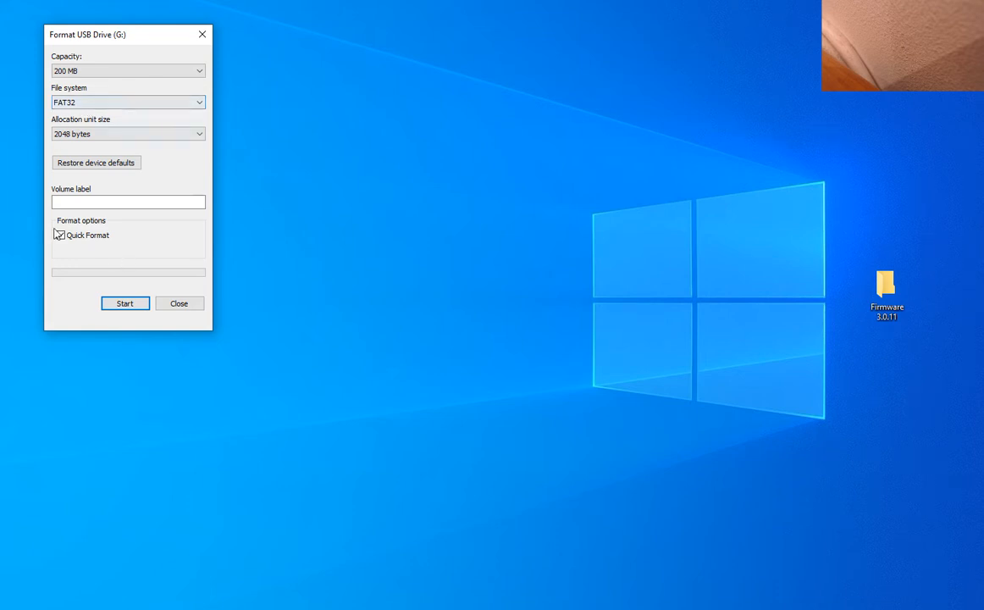
{"action": "left_click", "coordinate": [78, 200]}
{"action": "type", "text": "FR"}
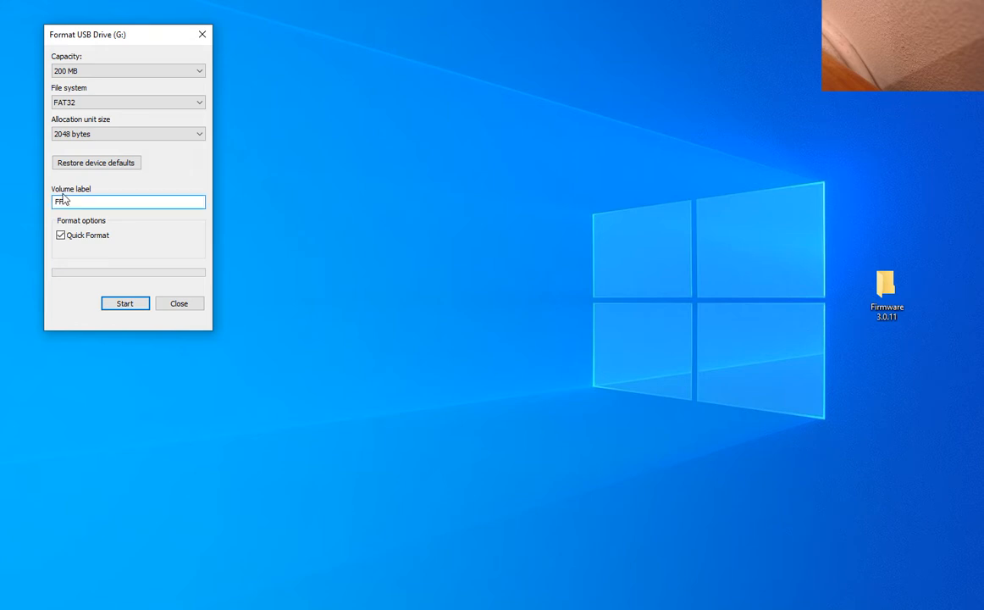
{"action": "left_click", "coordinate": [125, 302]}
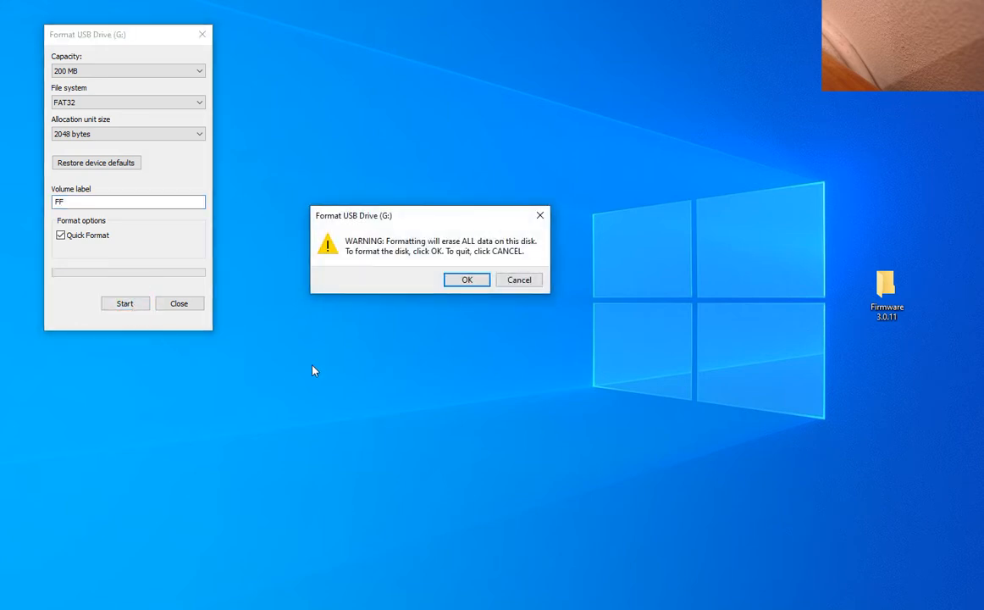
{"action": "left_click", "coordinate": [471, 280]}
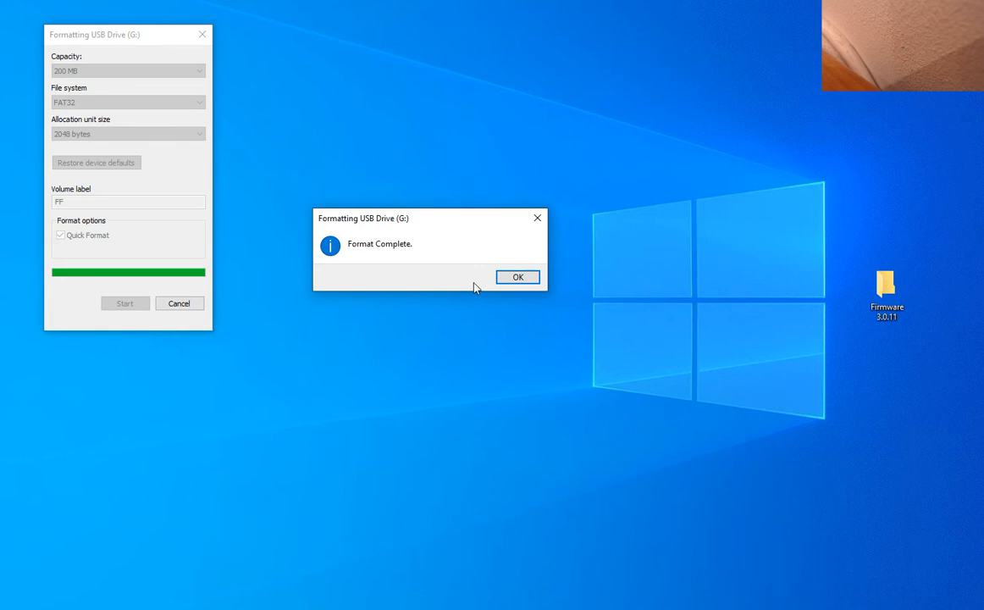
{"action": "left_click", "coordinate": [517, 278]}
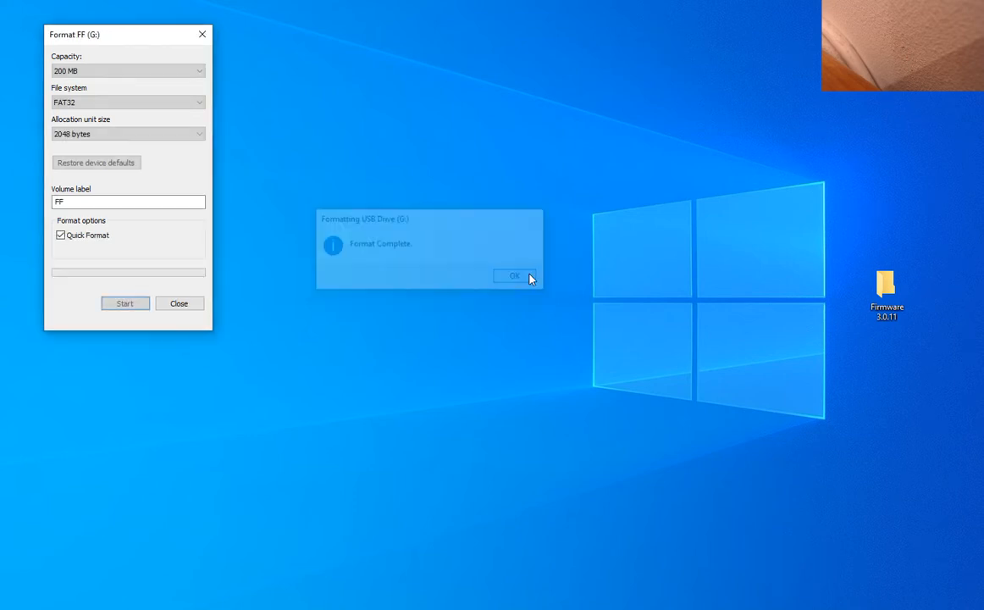
{"action": "left_click", "coordinate": [178, 305]}
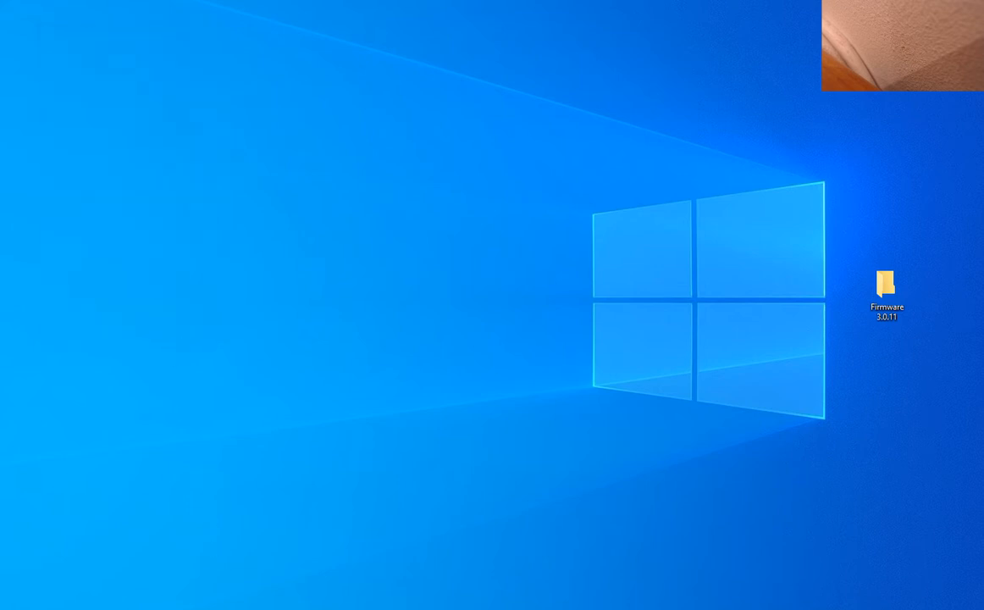
- Check the total and free capacity of the FF (G:) drive in File Explorer under This PC
{"action": "left_click", "coordinate": [218, 607]}
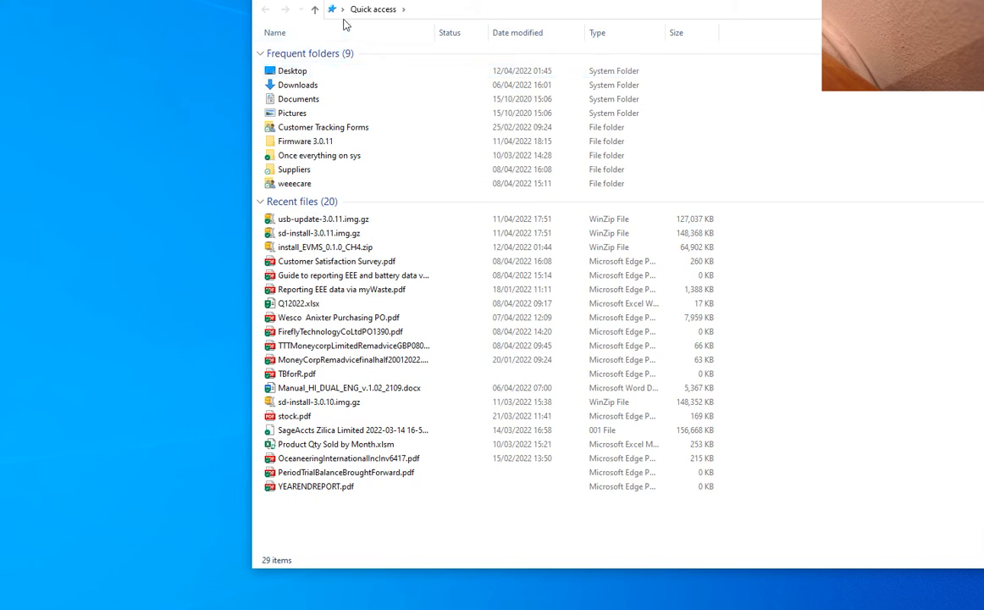
{"action": "left_click", "coordinate": [282, 73]}
{"action": "double_click", "coordinate": [283, 73]}
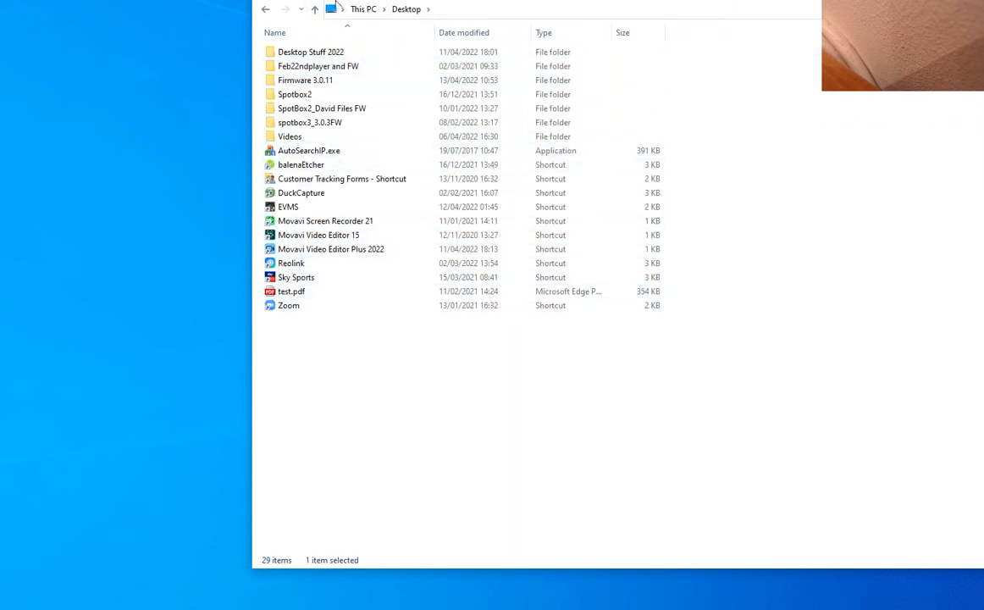
{"action": "left_click", "coordinate": [362, 10]}
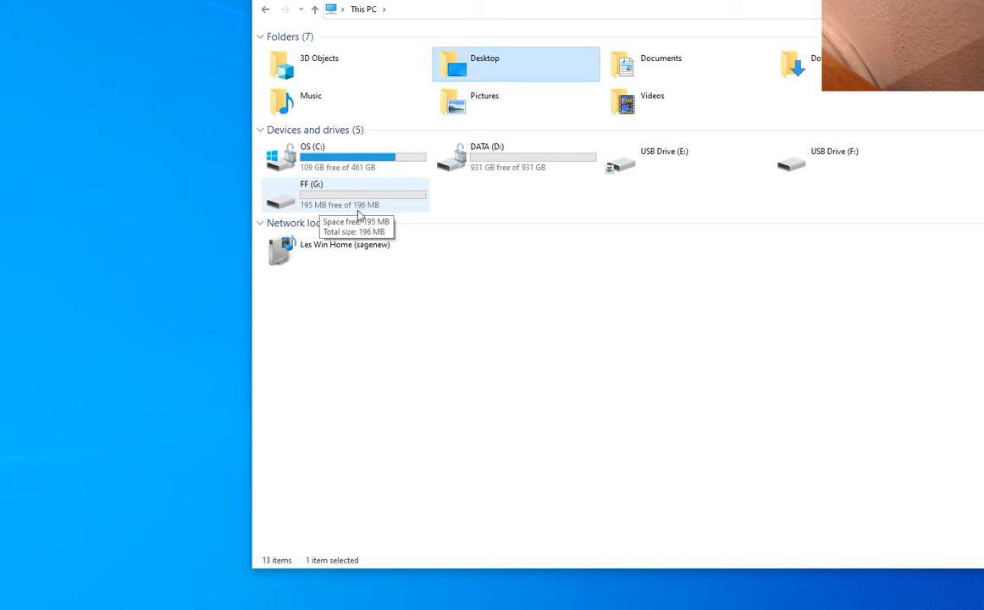
{"action": "left_click", "coordinate": [287, 202]}
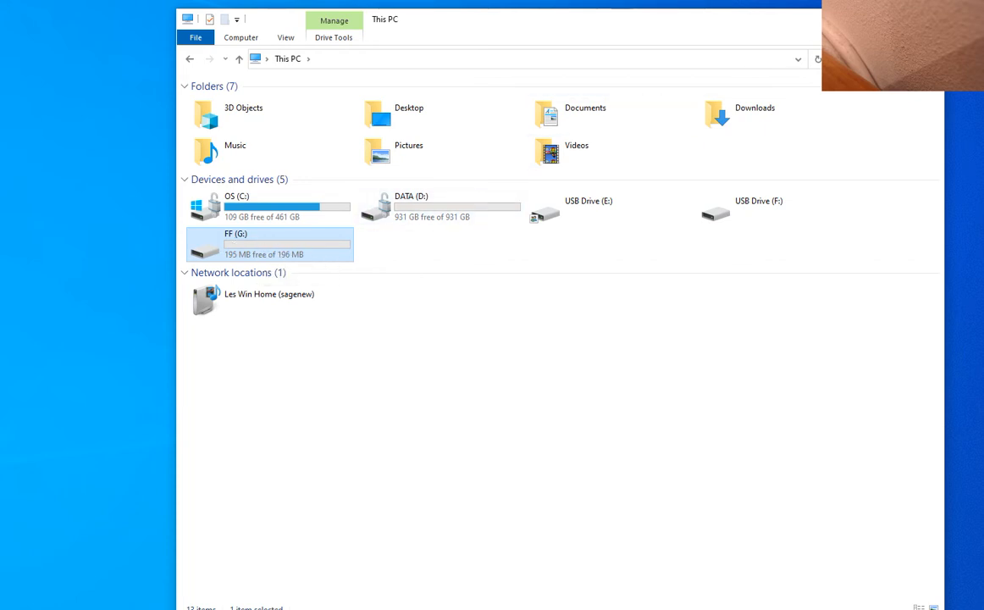
{"action": "left_click", "coordinate": [866, 18]}
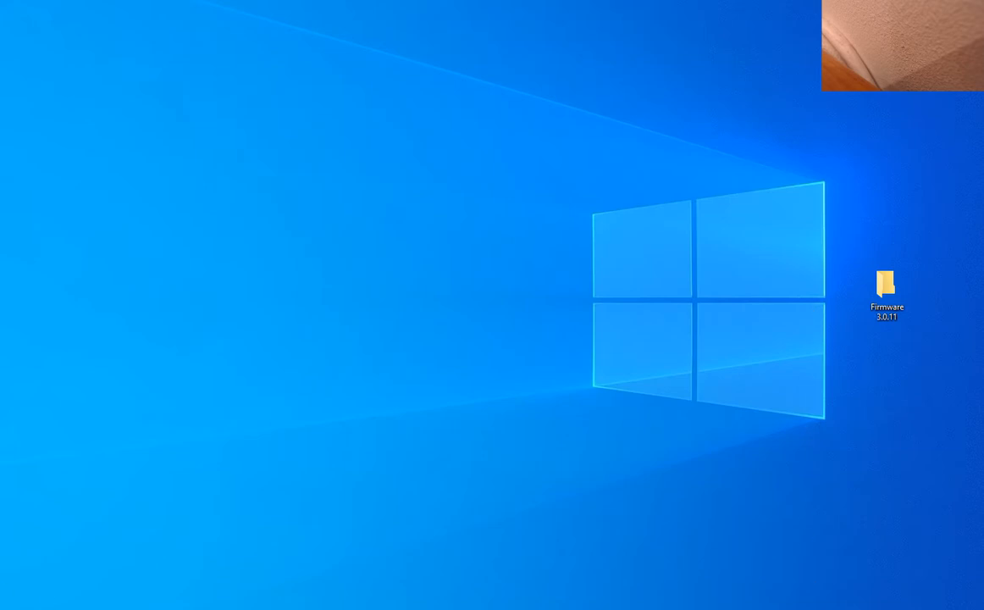
- Search Windows for "disk", open the tool for creating and formatting hard disk partitions, and show the partitions of removable Disk 2
{"action": "key", "text": "super+s"}
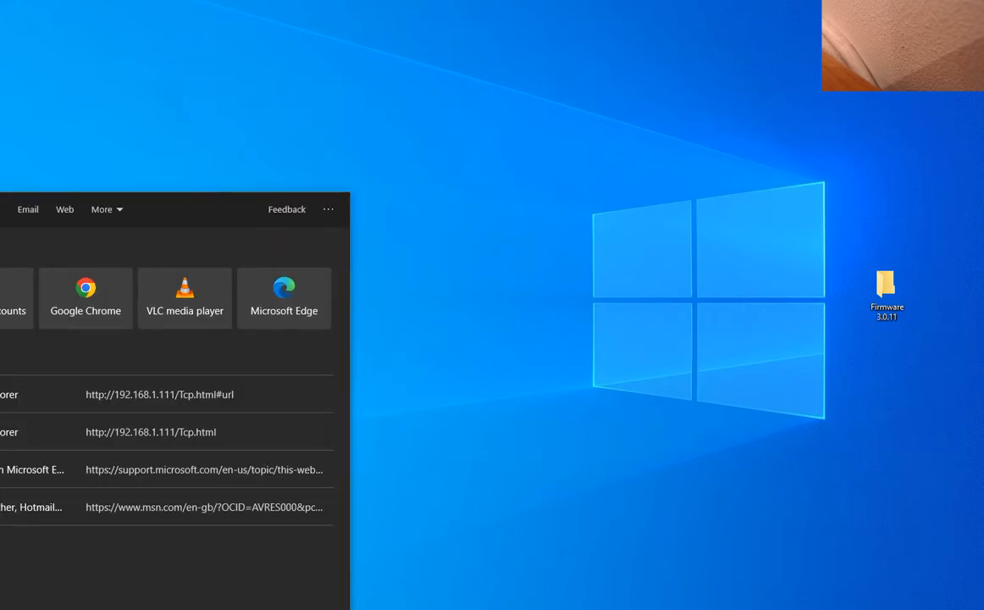
{"action": "type", "text": "disk"}
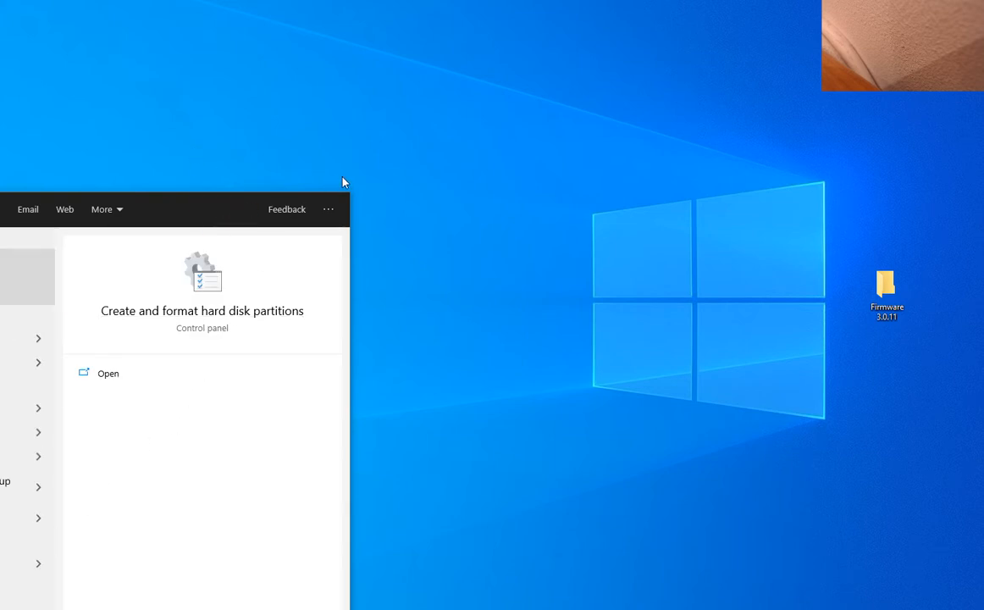
{"action": "key", "text": "Return"}
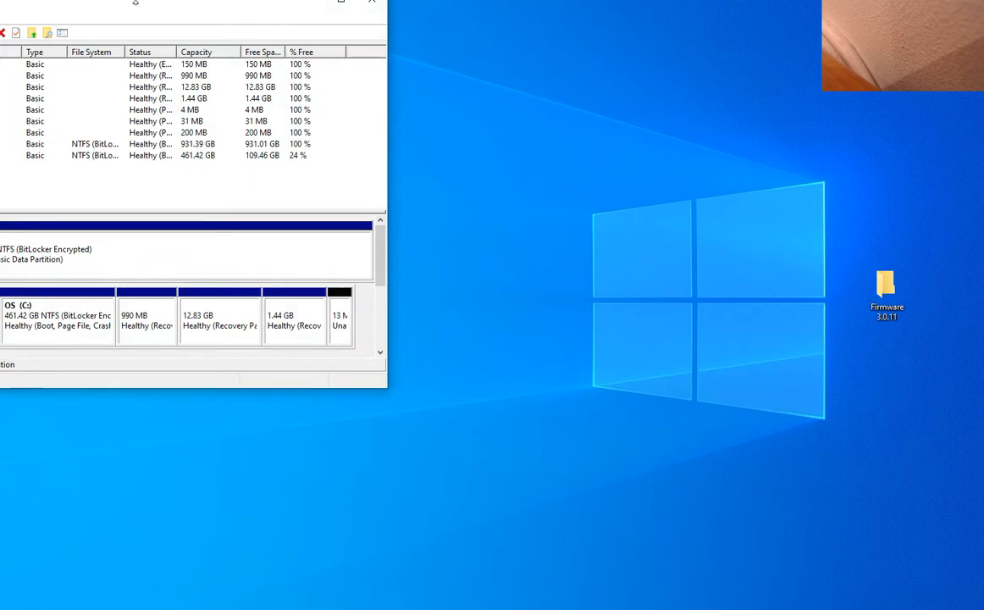
{"action": "left_click_drag", "start_coordinate": [135, 14], "coordinate": [251, 41]}
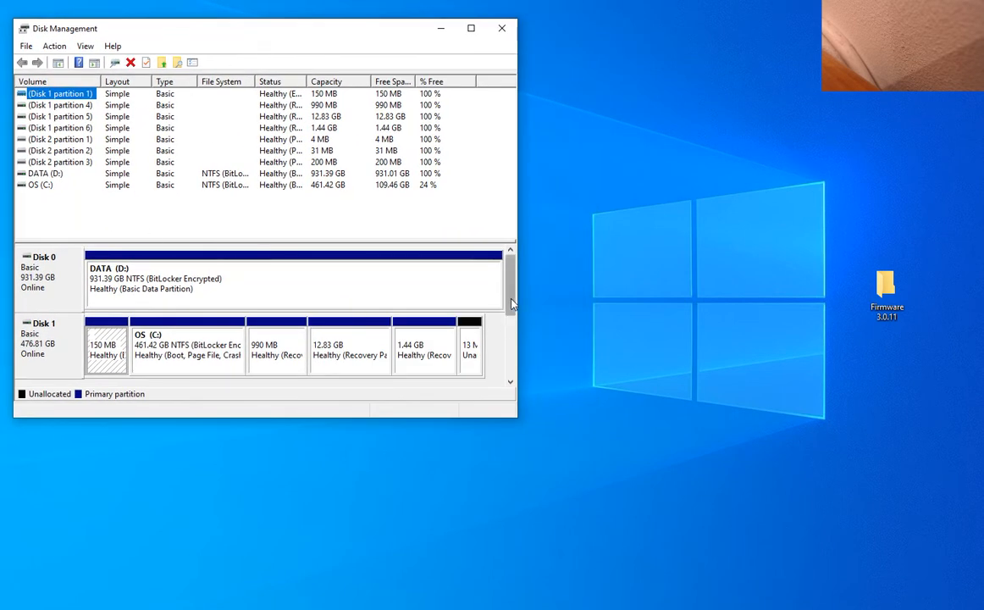
{"action": "left_click_drag", "start_coordinate": [511, 315], "coordinate": [513, 370]}
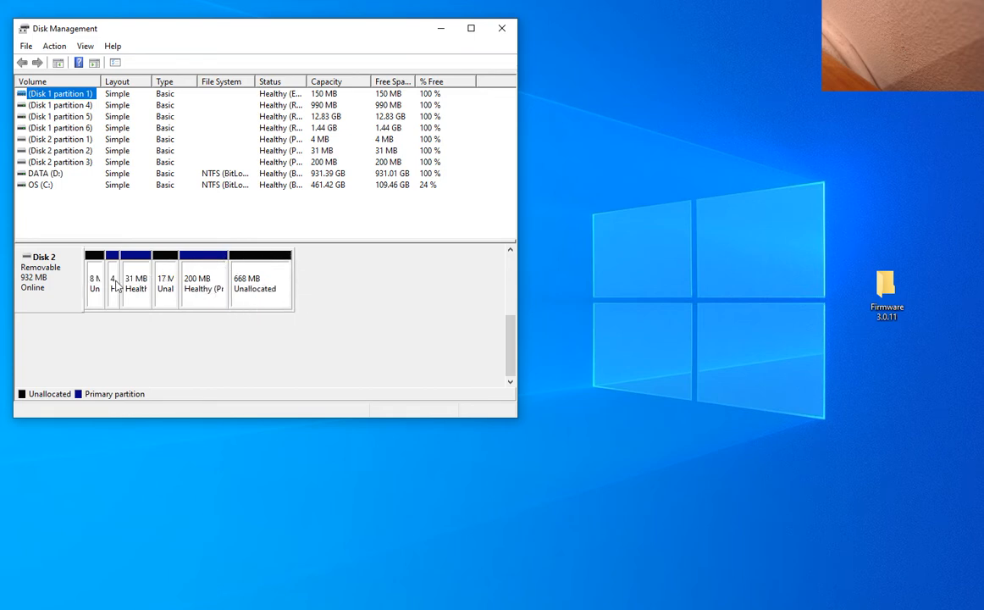
- Delete the 200 MB partition on removable Disk 2
{"action": "left_click", "coordinate": [203, 260]}
{"action": "right_click", "coordinate": [203, 288]}
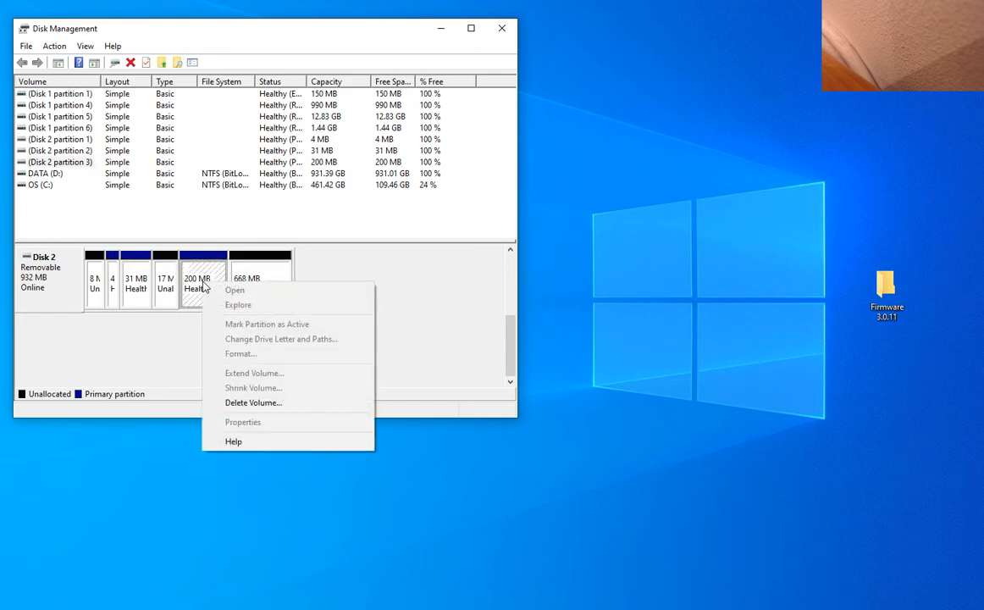
{"action": "left_click", "coordinate": [246, 403]}
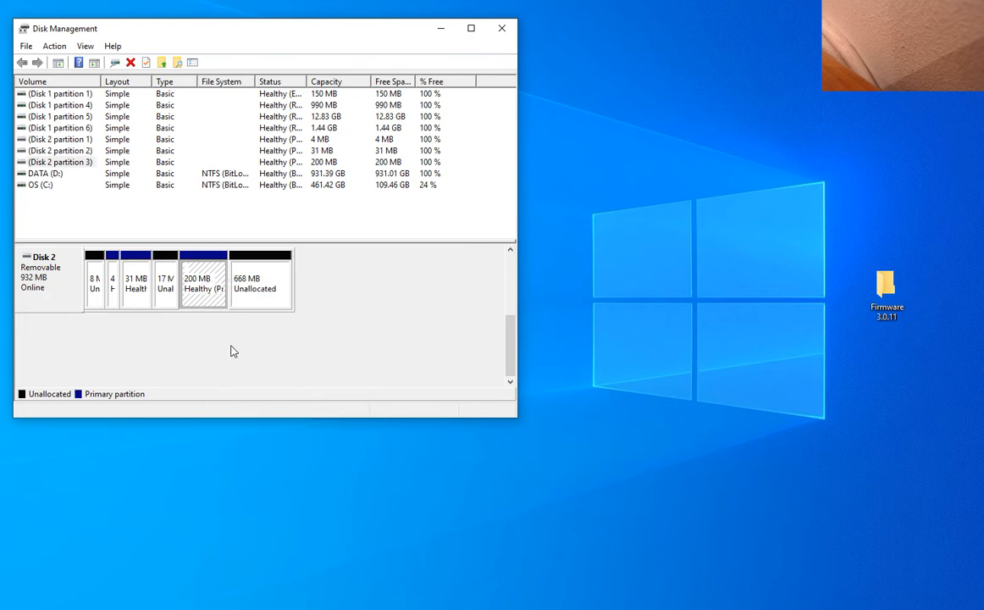
{"action": "right_click", "coordinate": [204, 269]}
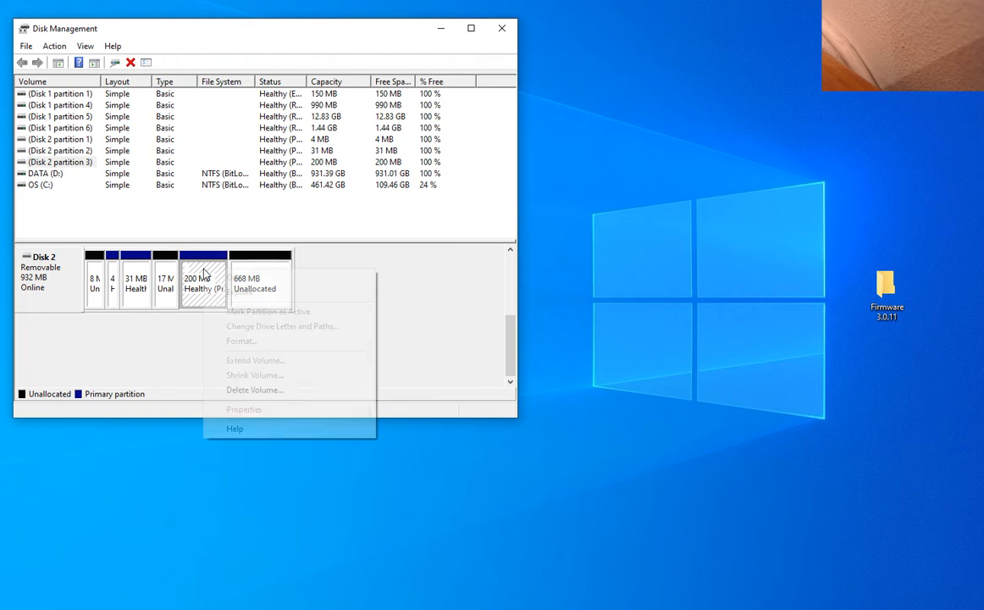
{"action": "left_click", "coordinate": [255, 390]}
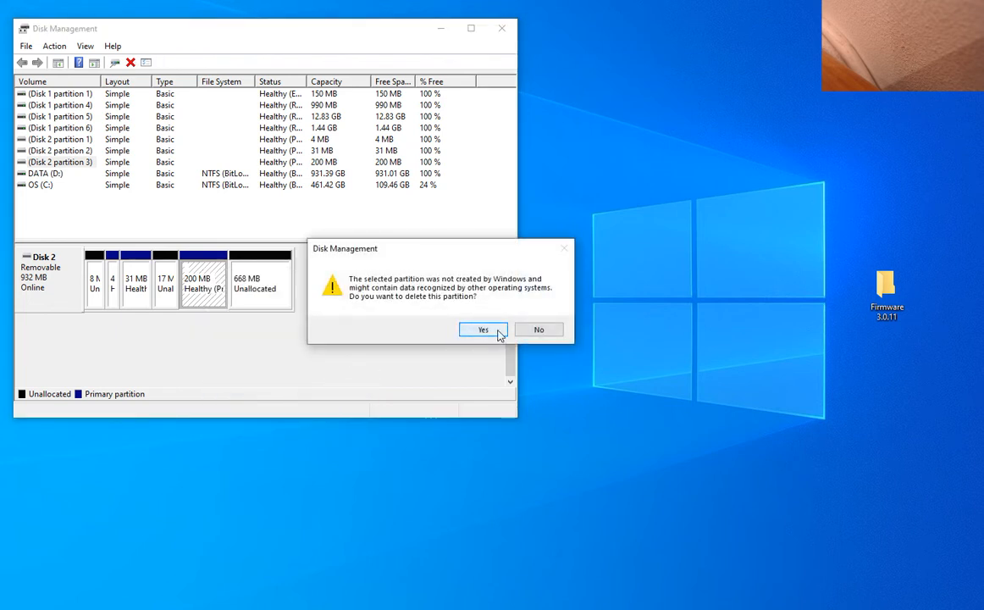
{"action": "left_click", "coordinate": [500, 331]}
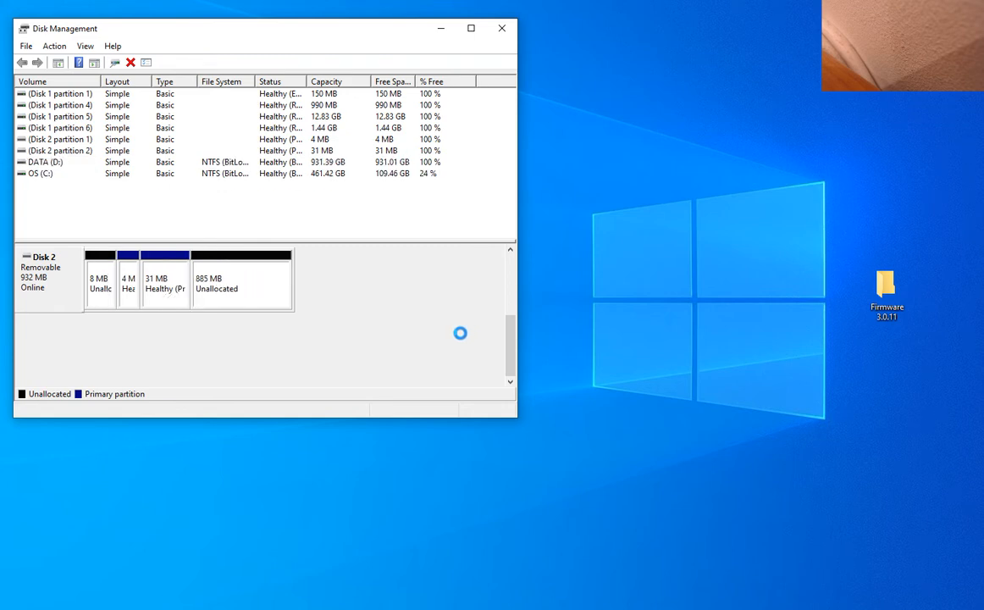
- Delete the 31 MB and 4 MB partitions on Disk 2
{"action": "right_click", "coordinate": [170, 281]}
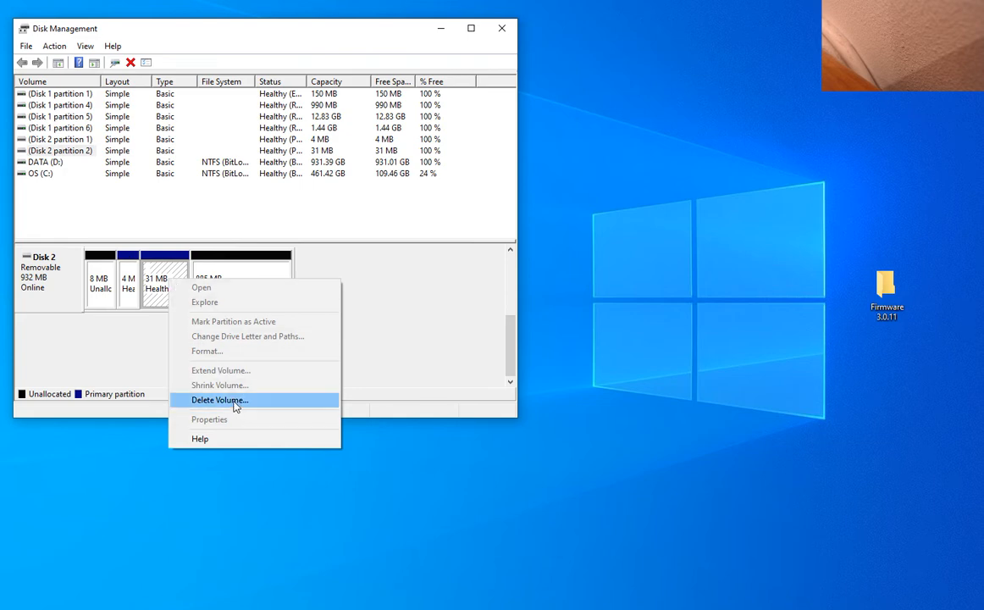
{"action": "left_click", "coordinate": [235, 402]}
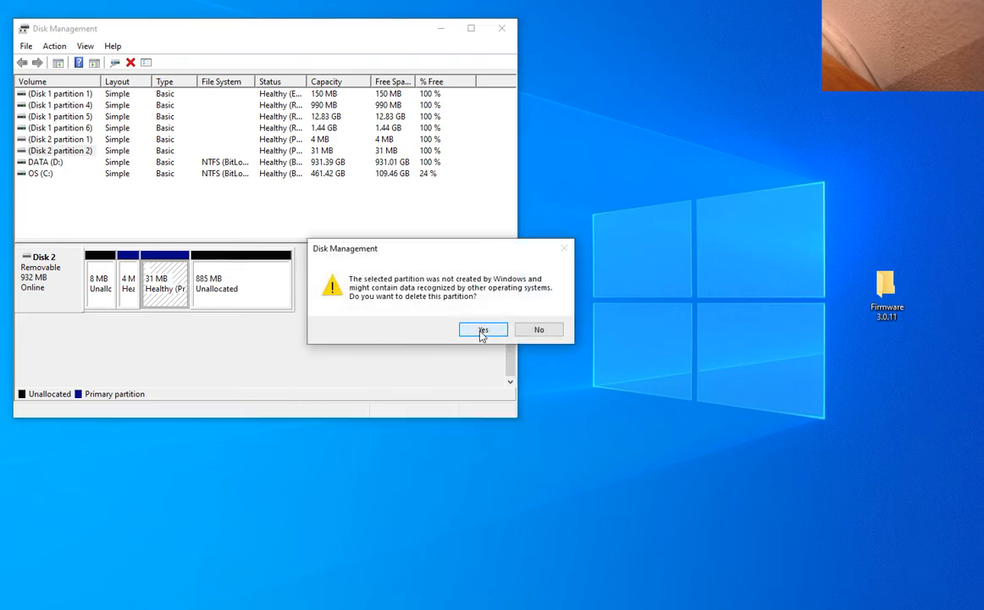
{"action": "left_click", "coordinate": [478, 330]}
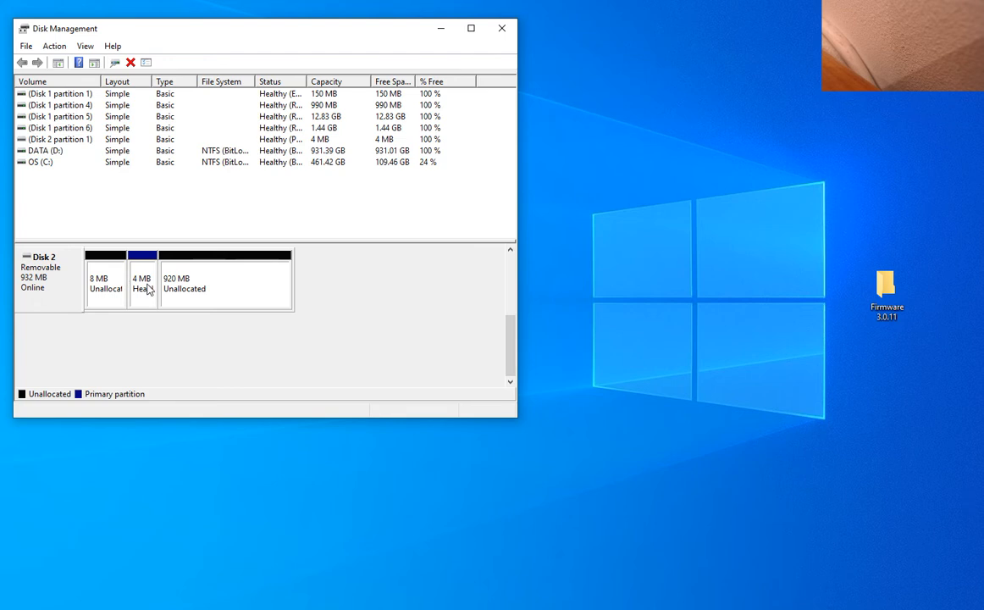
{"action": "left_click", "coordinate": [147, 289]}
{"action": "right_click", "coordinate": [146, 289]}
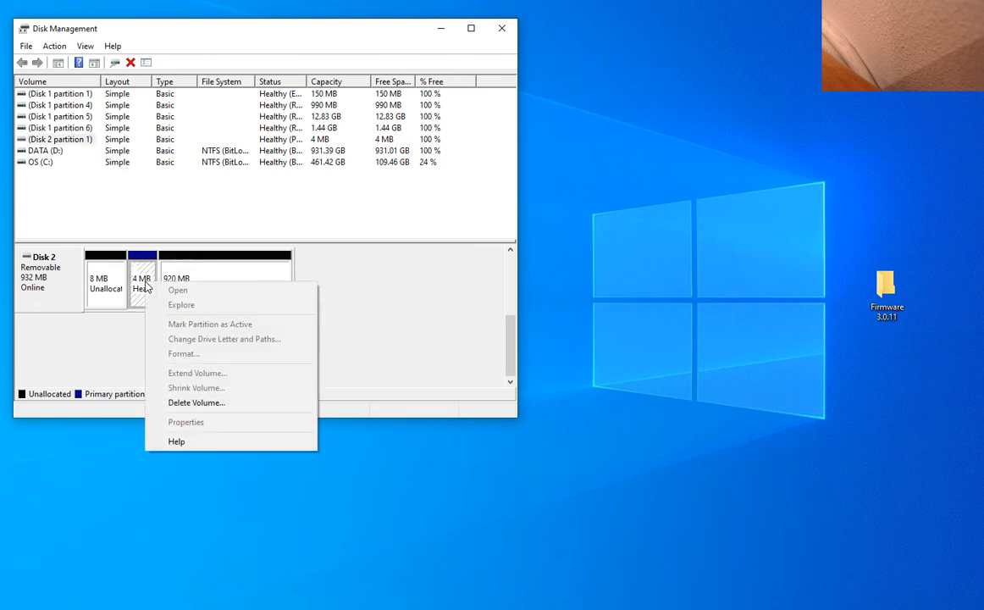
{"action": "left_click", "coordinate": [208, 404]}
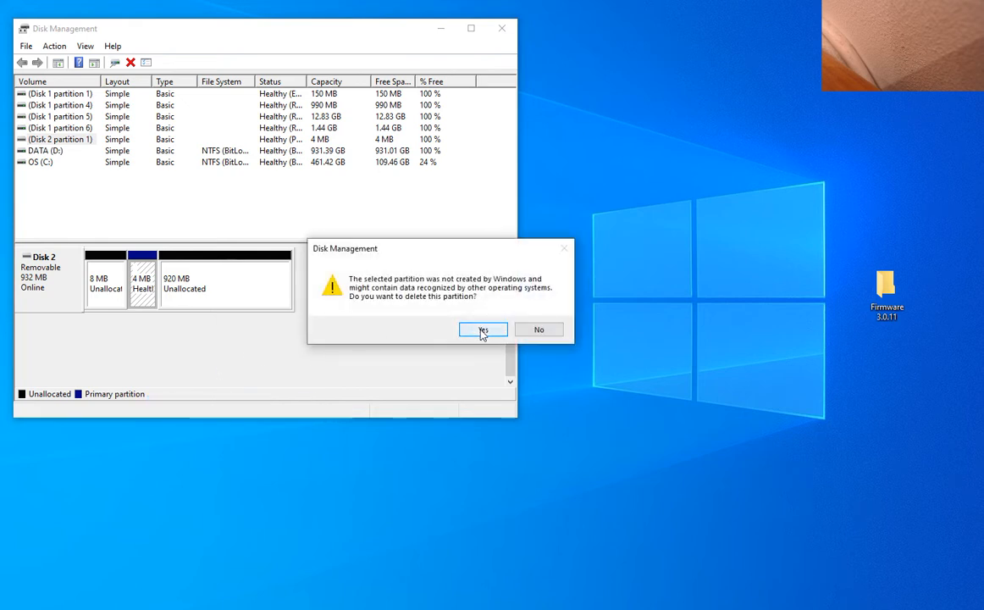
{"action": "left_click", "coordinate": [481, 330]}
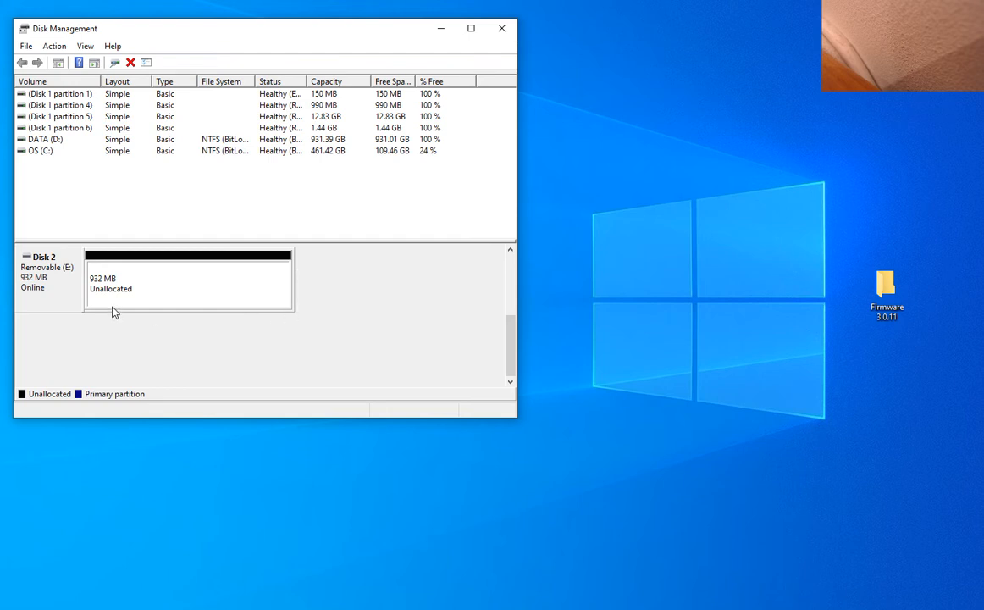
- Create a 930 MB simple volume in Disk 2's unallocated space with drive letter F, quick-formatted as FAT32
{"action": "right_click", "coordinate": [177, 286]}
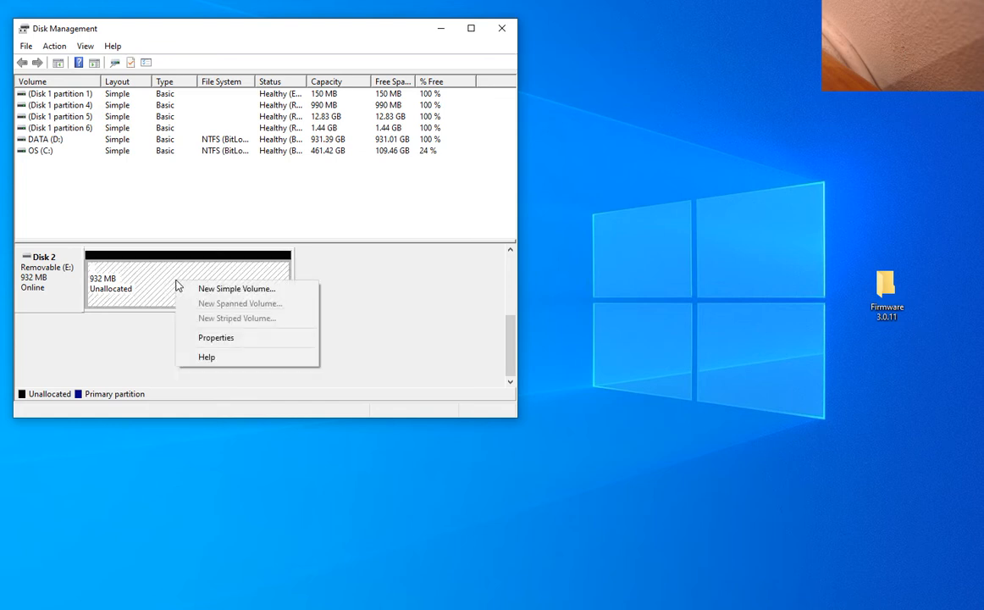
{"action": "left_click", "coordinate": [247, 289]}
{"action": "left_click", "coordinate": [290, 337]}
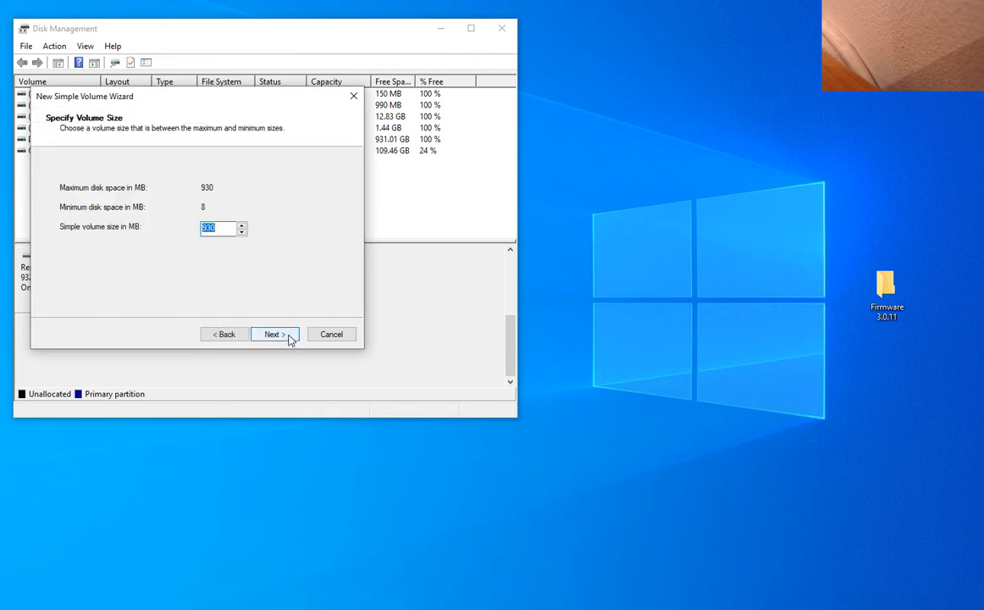
{"action": "left_click", "coordinate": [285, 337]}
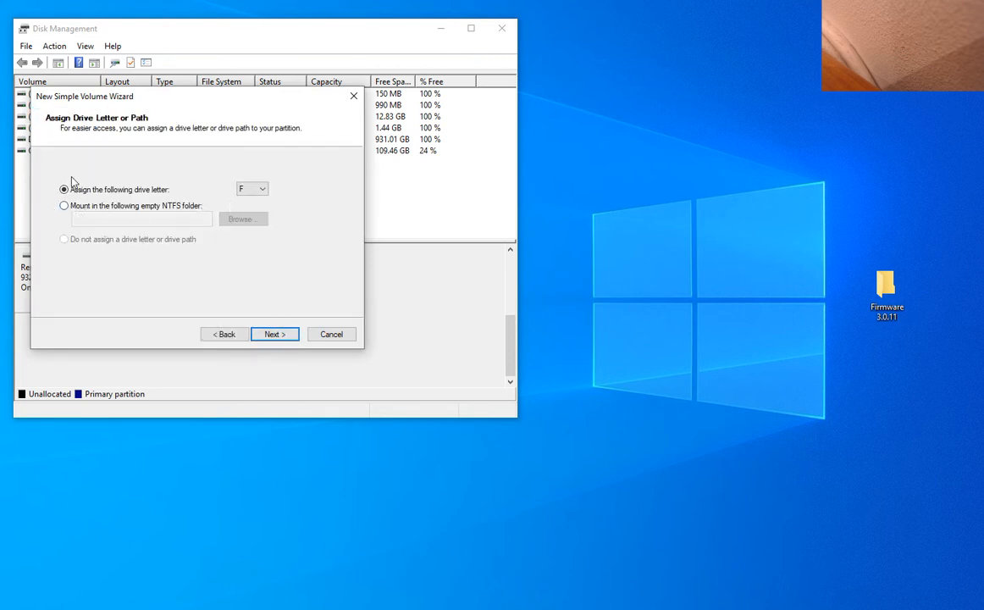
{"action": "left_click", "coordinate": [280, 335]}
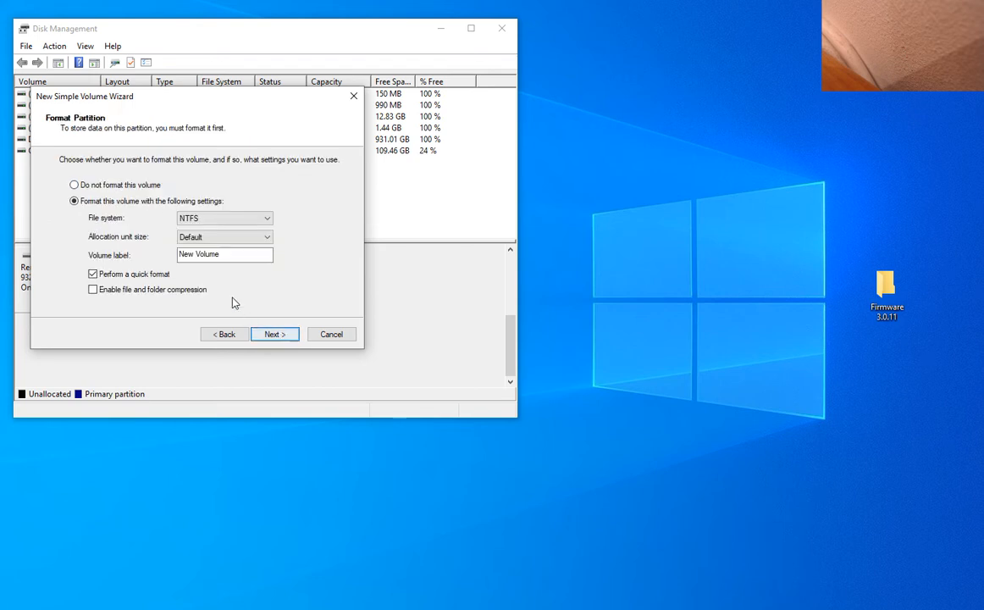
{"action": "left_click", "coordinate": [222, 220]}
{"action": "left_click", "coordinate": [211, 240]}
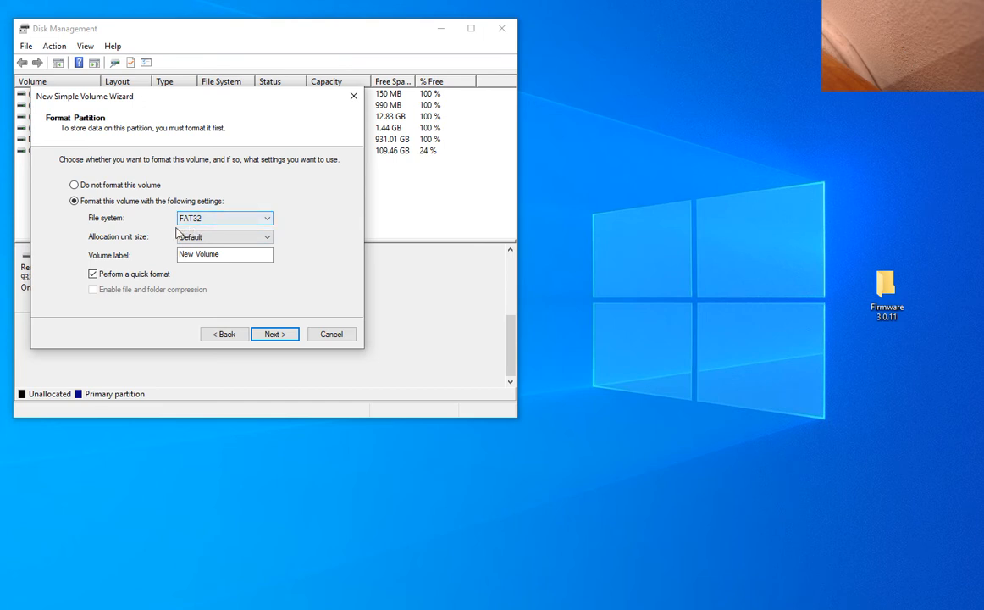
{"action": "left_click", "coordinate": [283, 339]}
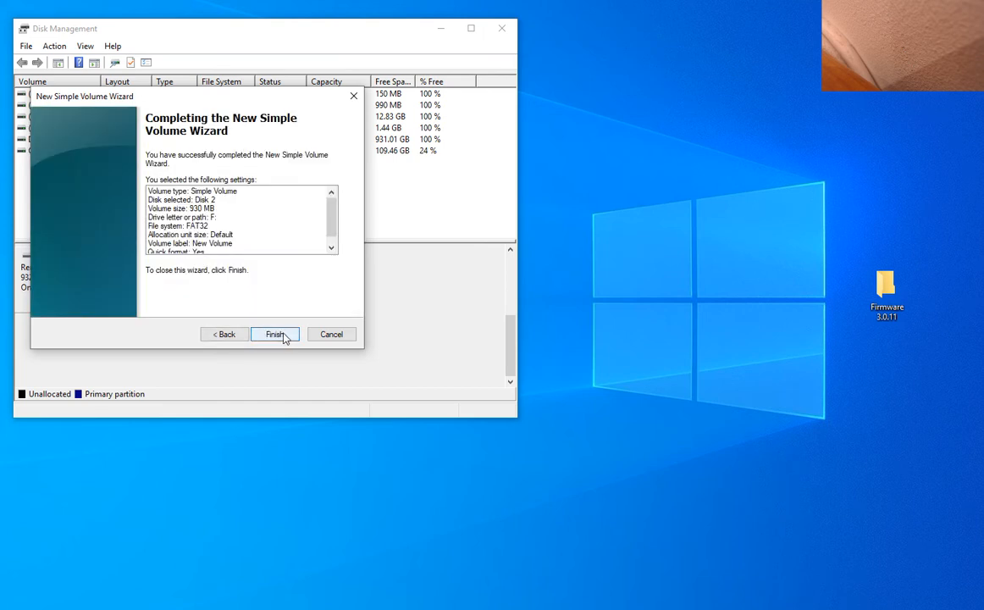
{"action": "left_click", "coordinate": [290, 337]}
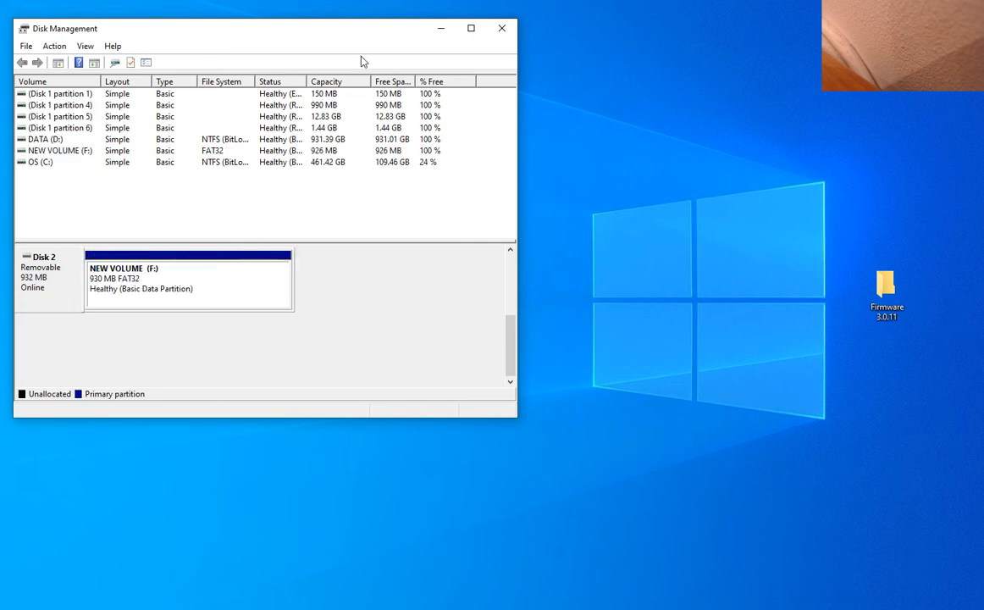
- Close the disk partition tool and switch to balenaEtcher
{"action": "left_click", "coordinate": [503, 30]}
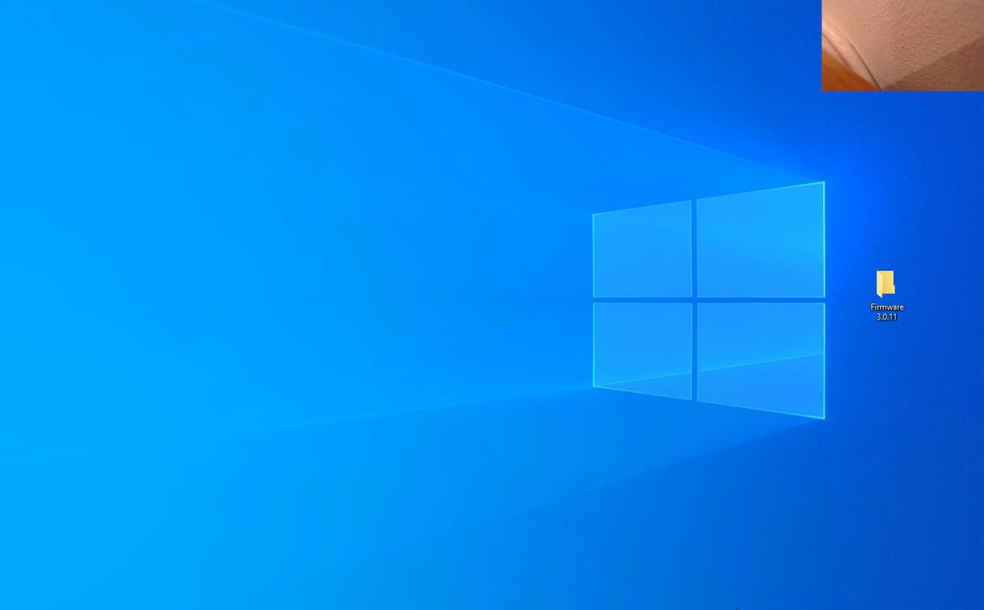
{"action": "left_click", "coordinate": [725, 609]}
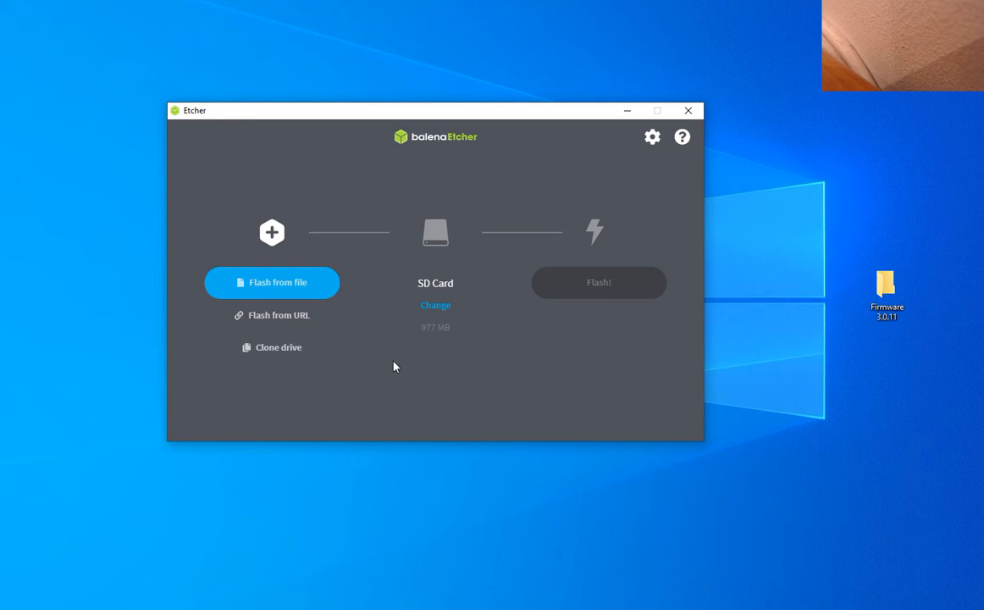
{"action": "left_click", "coordinate": [276, 285]}
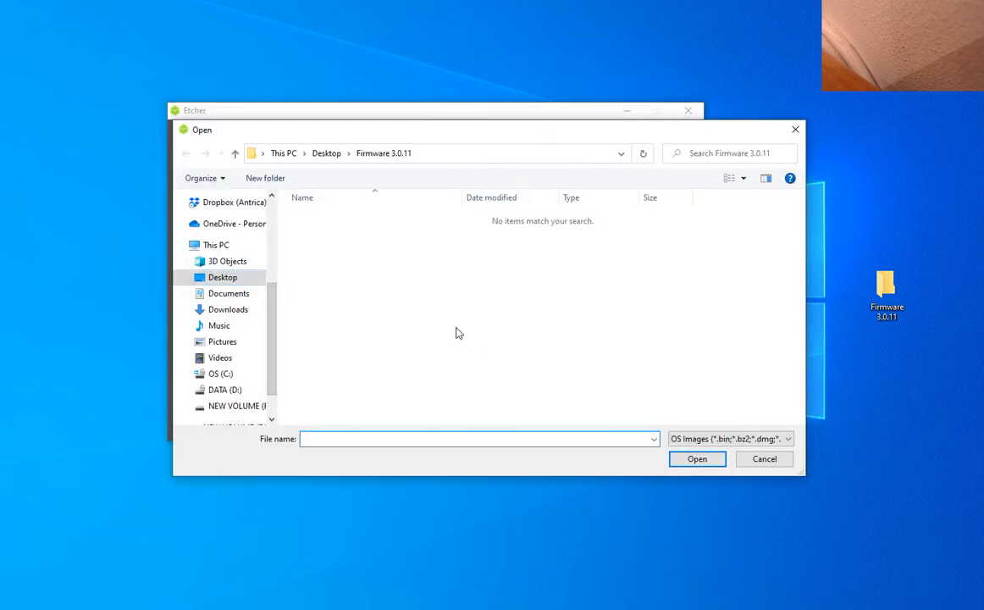
{"action": "left_click", "coordinate": [236, 155]}
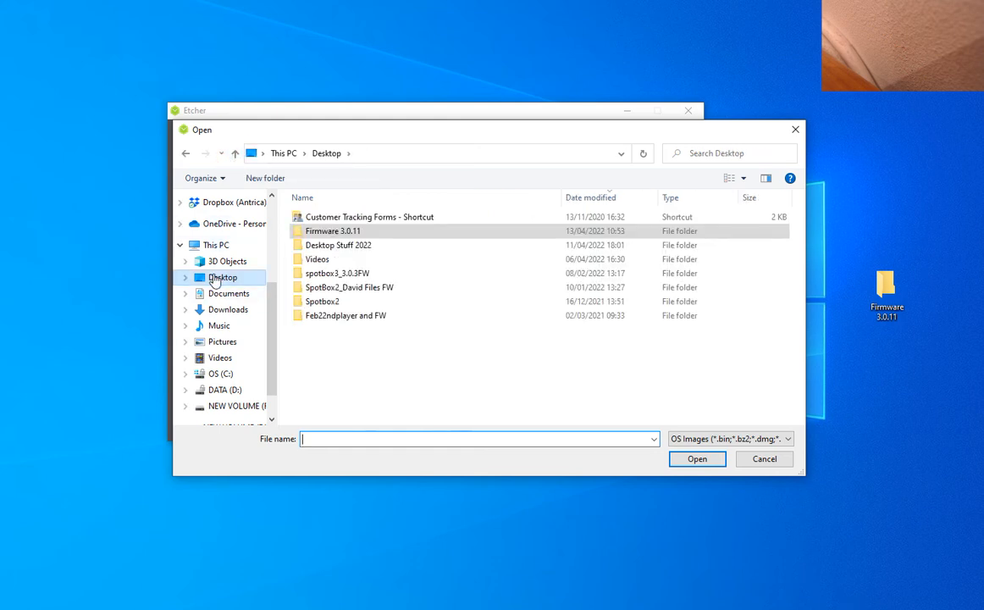
{"action": "left_click", "coordinate": [299, 234]}
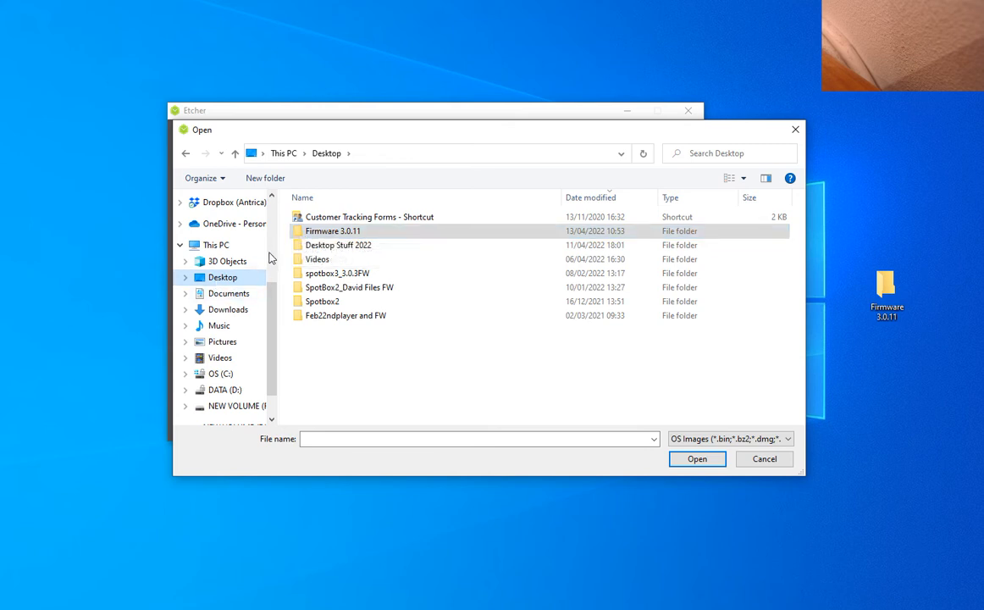
{"action": "double_click", "coordinate": [295, 228]}
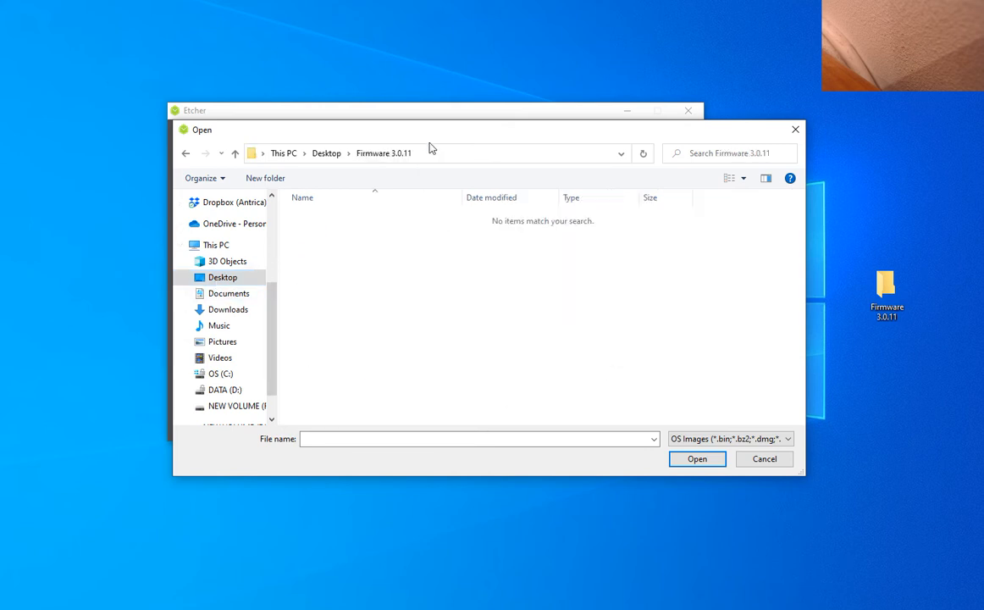
{"action": "left_click_drag", "start_coordinate": [436, 134], "coordinate": [511, 50]}
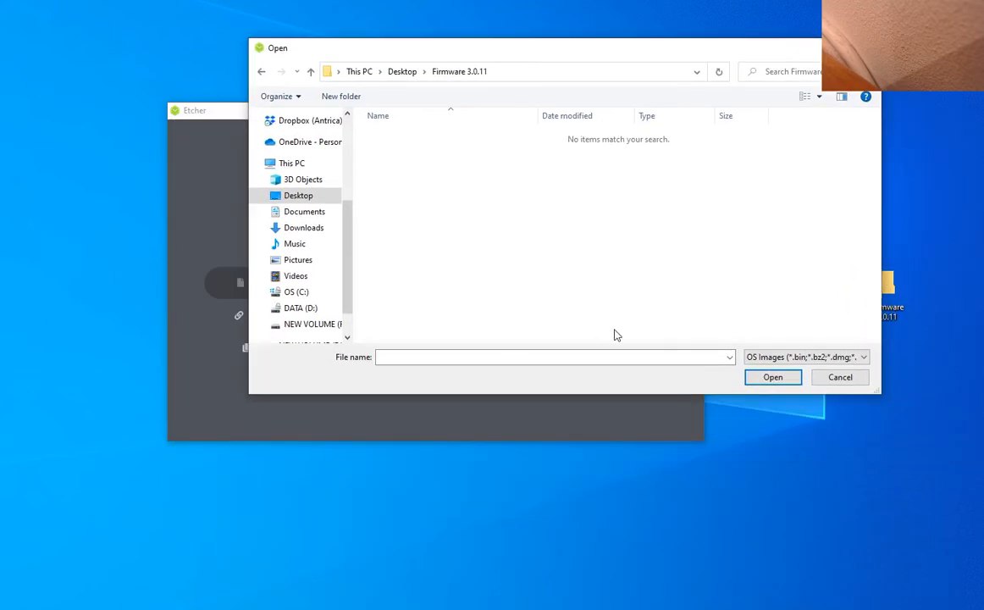
{"action": "left_click", "coordinate": [841, 376]}
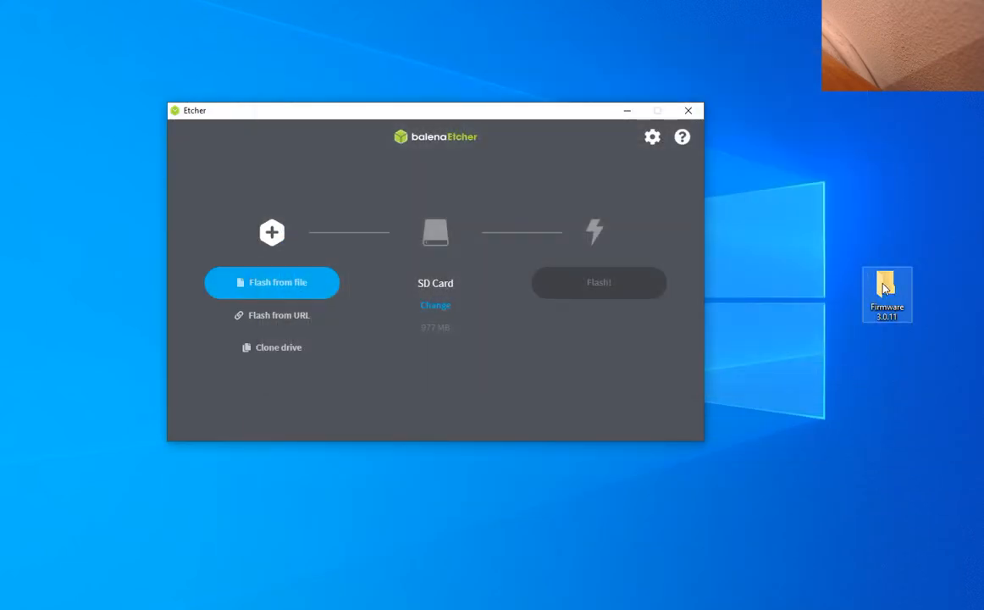
- Start choosing an image file to flash and browse to the WEBSITE_DOWNLOADS folder in Dropbox (Antrica)
{"action": "left_click", "coordinate": [280, 286]}
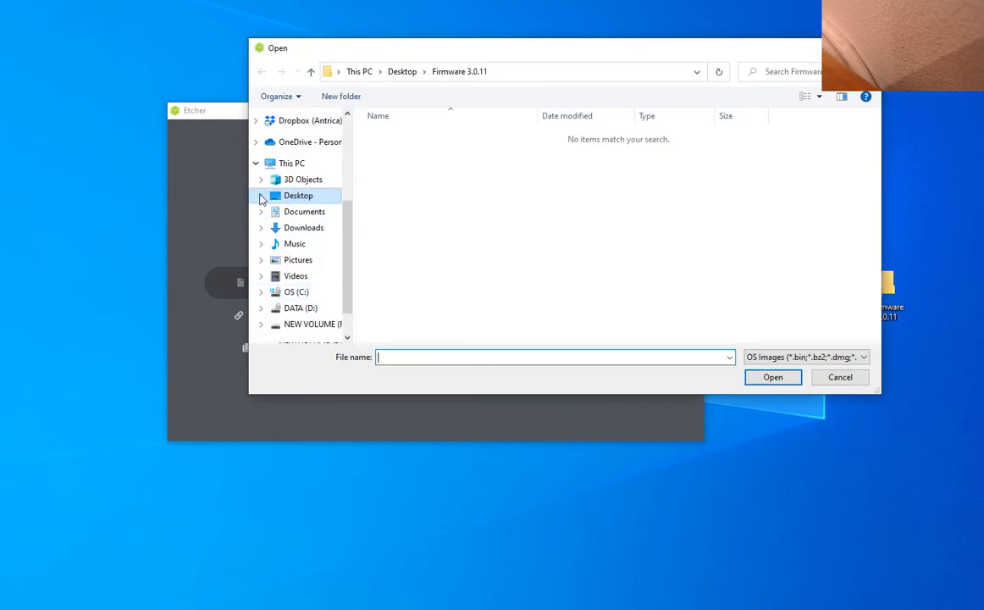
{"action": "left_click", "coordinate": [261, 198]}
{"action": "left_click", "coordinate": [285, 248]}
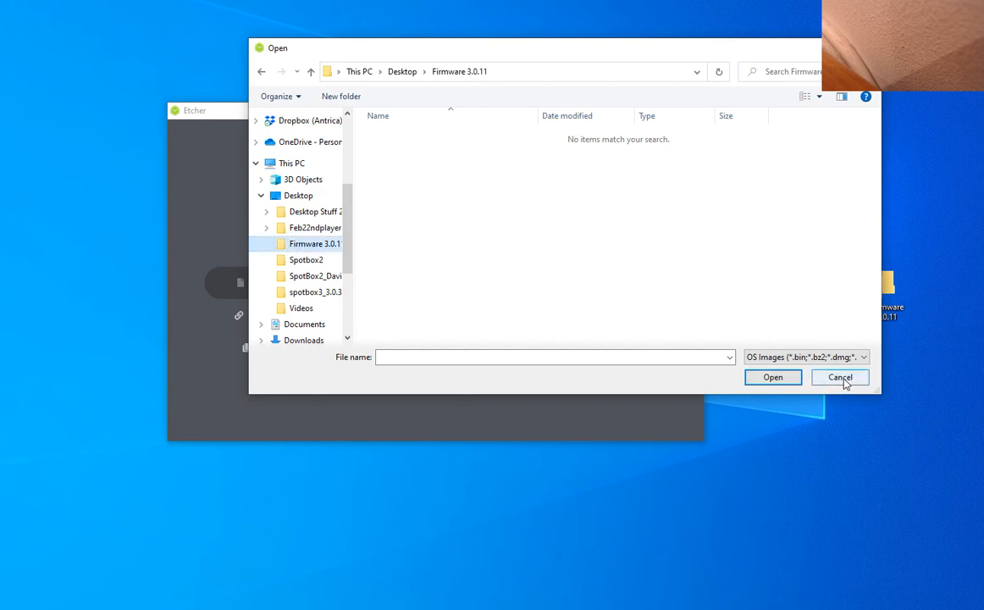
{"action": "left_click", "coordinate": [281, 120]}
{"action": "scroll", "coordinate": [406, 219], "scroll_direction": "down", "scroll_amount": 20}
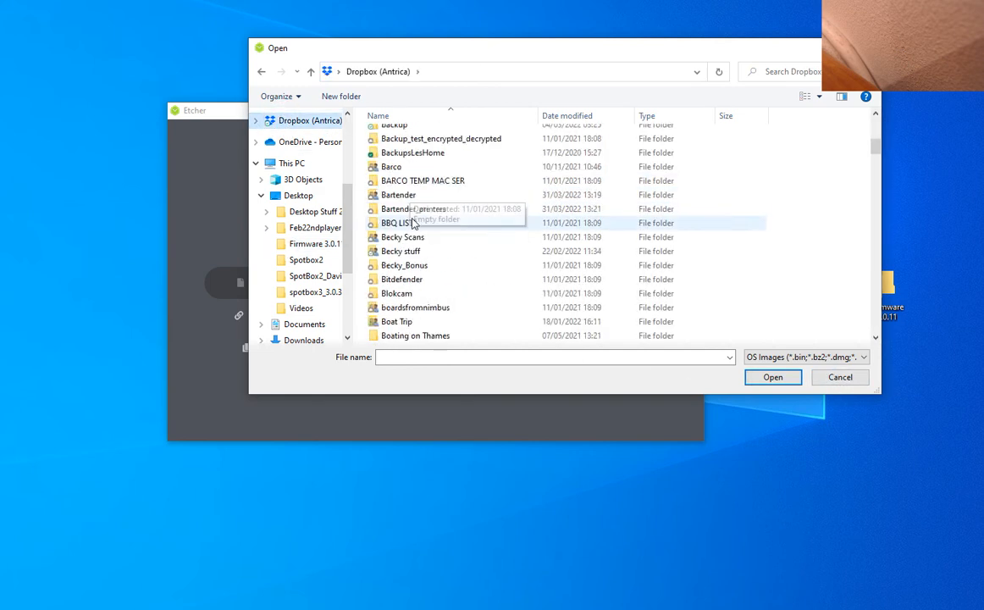
{"action": "scroll", "coordinate": [415, 230], "scroll_direction": "down", "scroll_amount": 20}
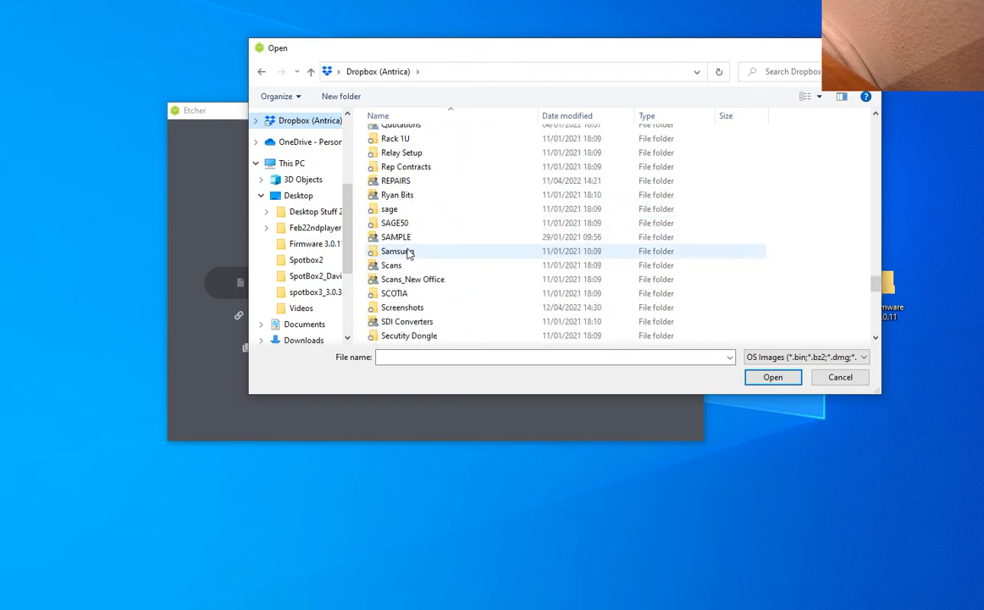
{"action": "scroll", "coordinate": [409, 265], "scroll_direction": "down", "scroll_amount": 2}
{"action": "scroll", "coordinate": [398, 270], "scroll_direction": "up", "scroll_amount": 3}
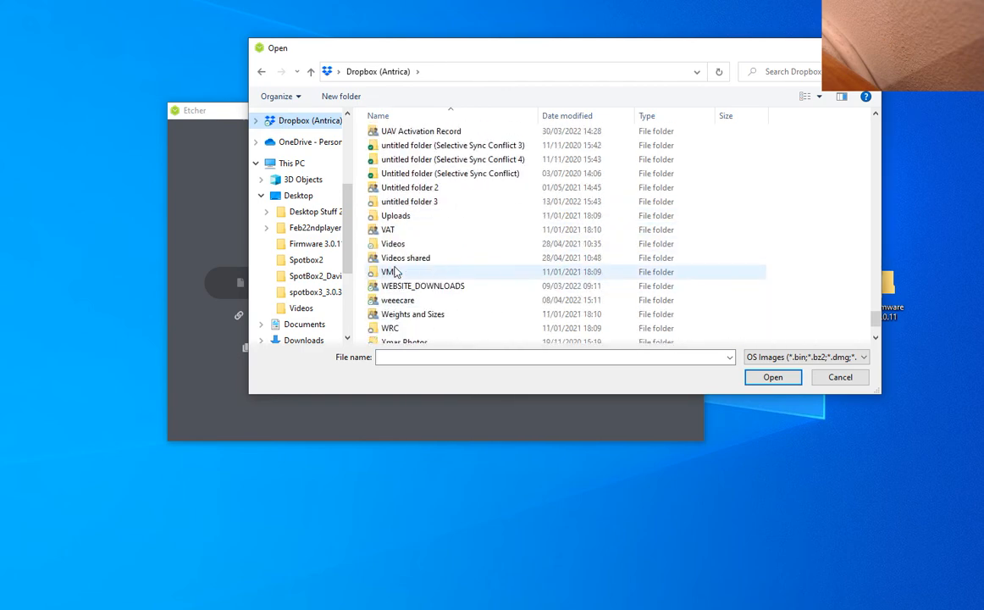
{"action": "double_click", "coordinate": [378, 287]}
- Load sd-install-3.0.11.img.gz as the flash image from ANT-37500 Downloads > Firmware > Firmware 3.0.11 > SD Card Firmware update
{"action": "scroll", "coordinate": [466, 303], "scroll_direction": "down", "scroll_amount": 10}
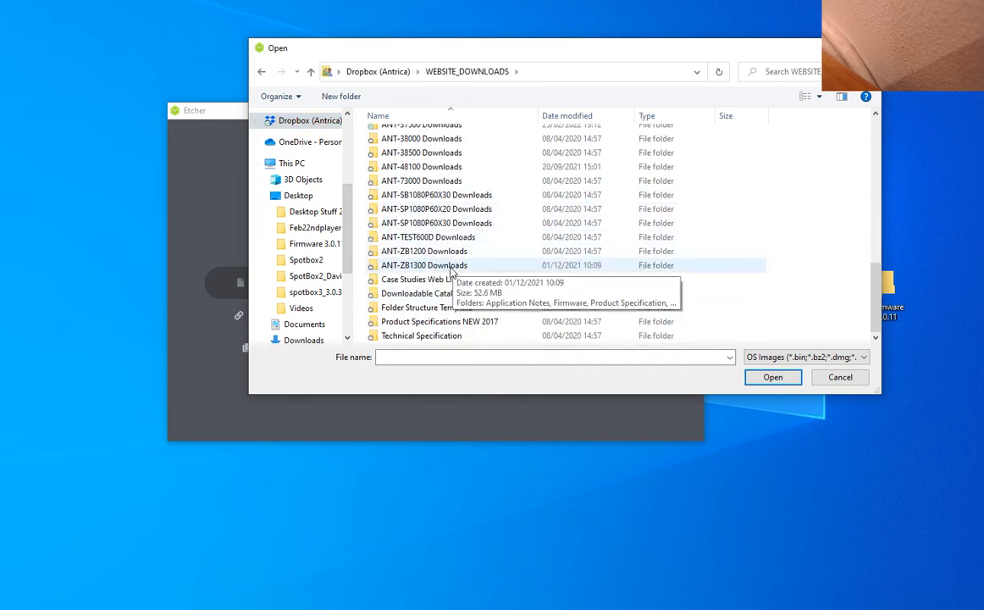
{"action": "scroll", "coordinate": [398, 263], "scroll_direction": "up", "scroll_amount": 2}
{"action": "double_click", "coordinate": [415, 201]}
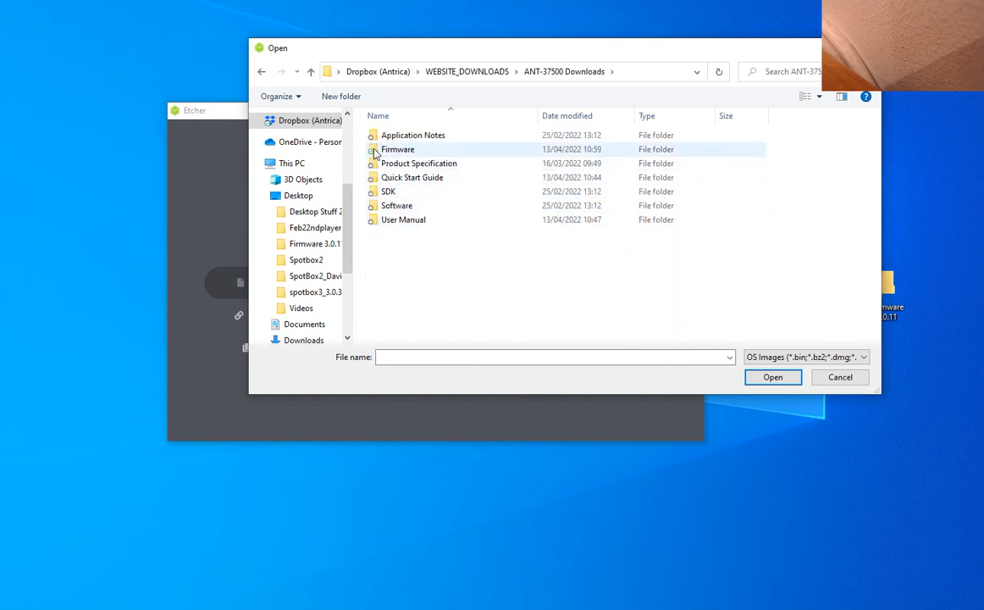
{"action": "double_click", "coordinate": [390, 150]}
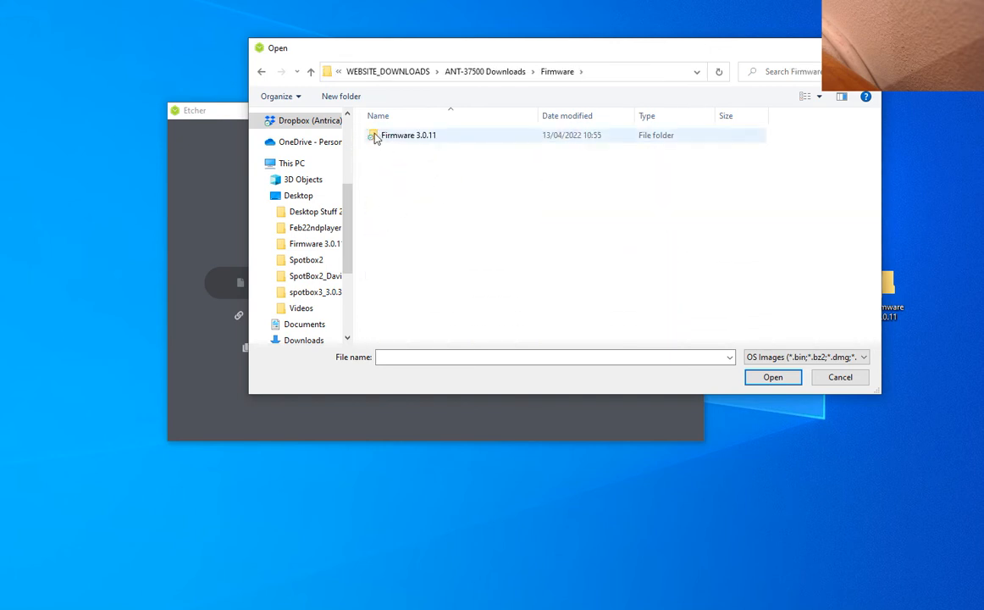
{"action": "double_click", "coordinate": [375, 135]}
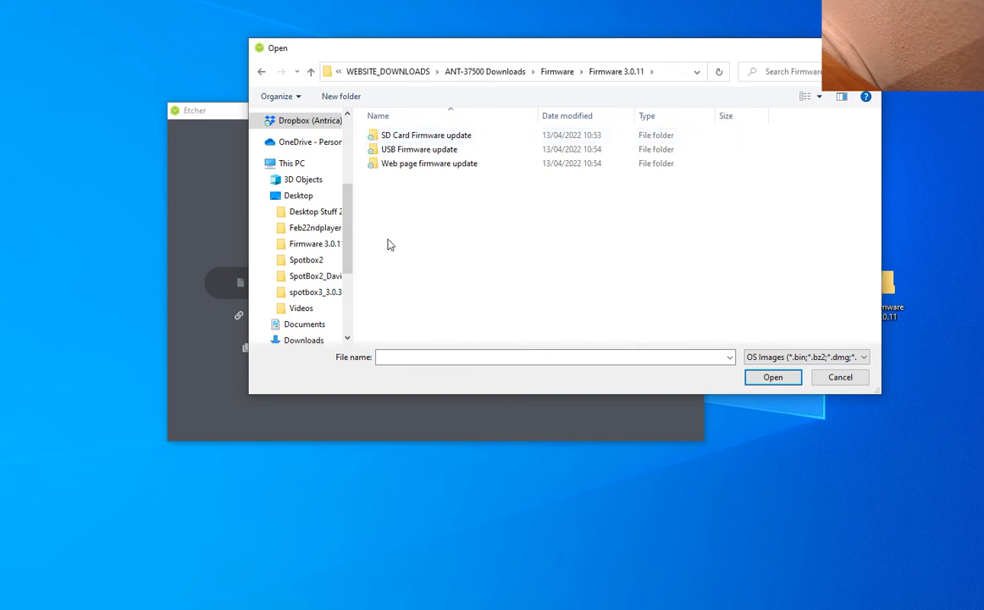
{"action": "double_click", "coordinate": [376, 138]}
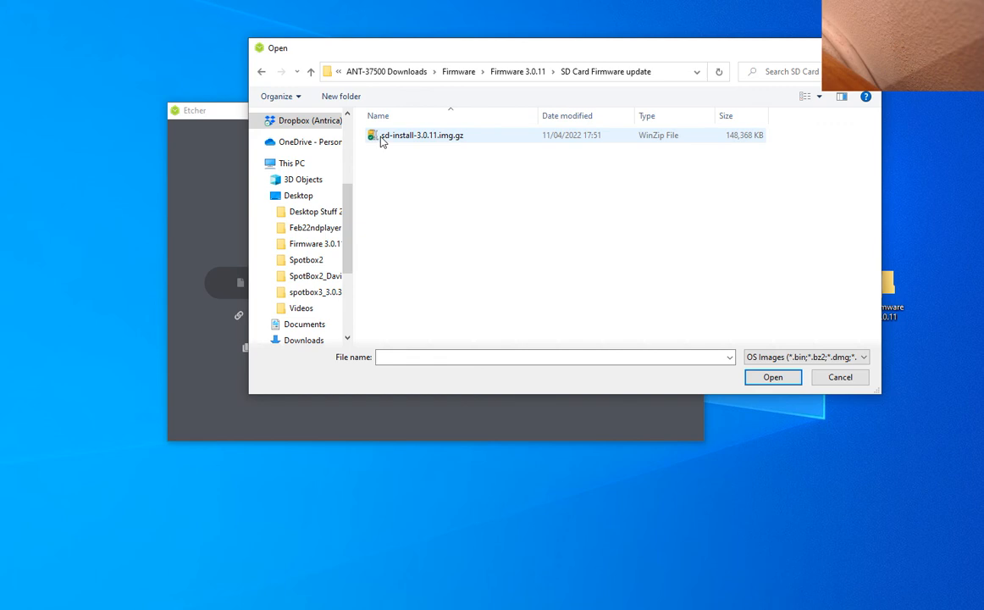
{"action": "left_click", "coordinate": [380, 140]}
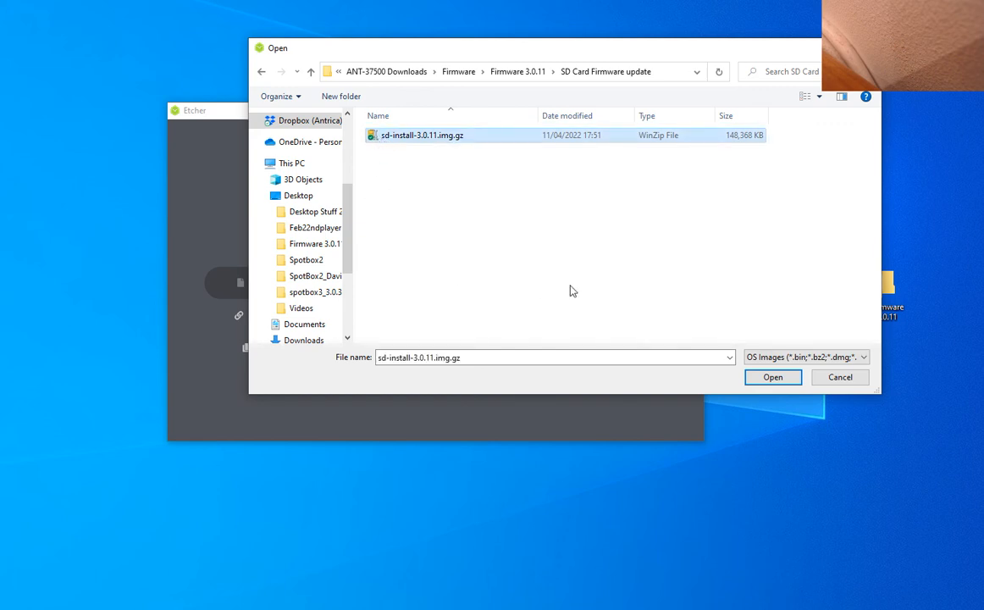
{"action": "left_click", "coordinate": [776, 377]}
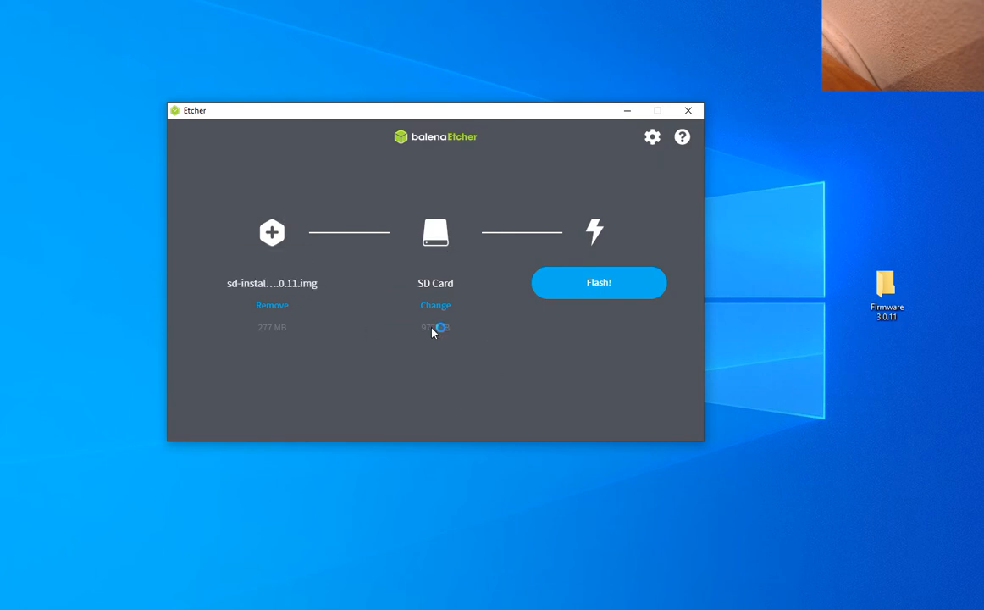
- Flash the loaded firmware image to the SD Card and decline formatting drive G:
{"action": "left_click", "coordinate": [628, 285]}
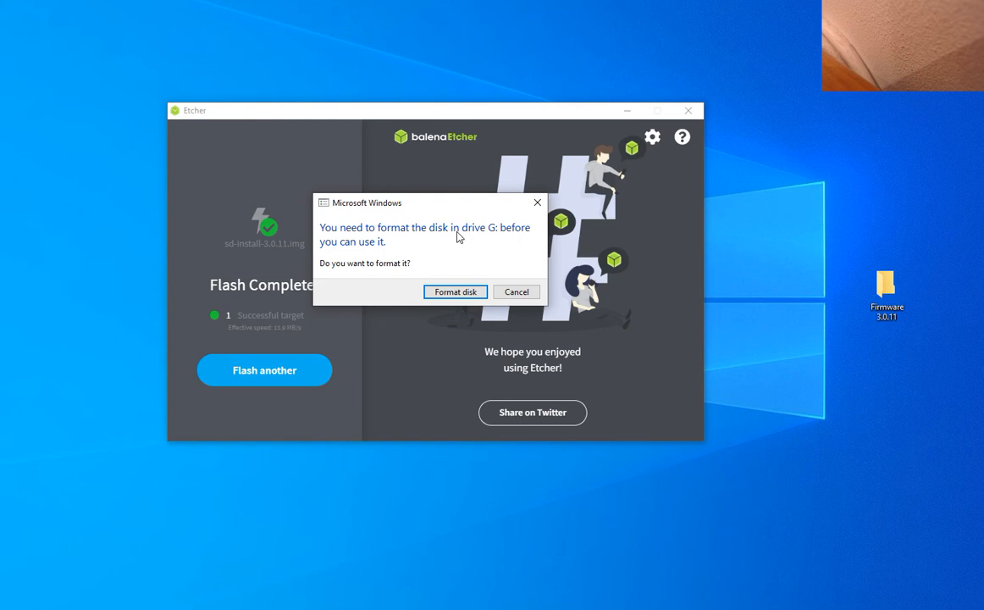
{"action": "left_click", "coordinate": [525, 292]}
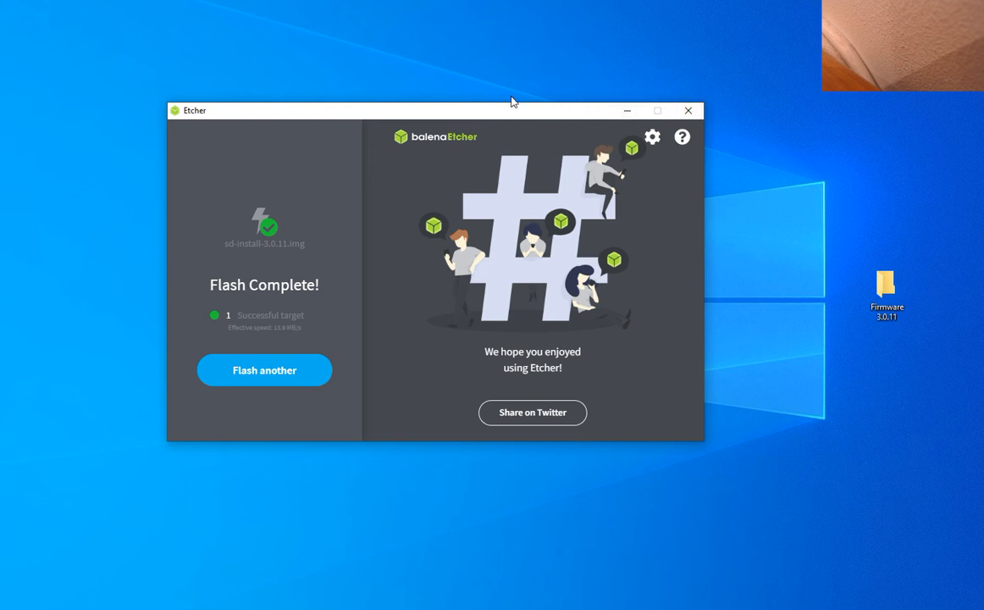
{"action": "mouse_move", "coordinate": [402, 116]}
{"action": "left_mouse_down"}
{"action": "mouse_move", "coordinate": [404, 91]}
{"action": "mouse_move", "coordinate": [404, 116]}
{"action": "left_mouse_up"}
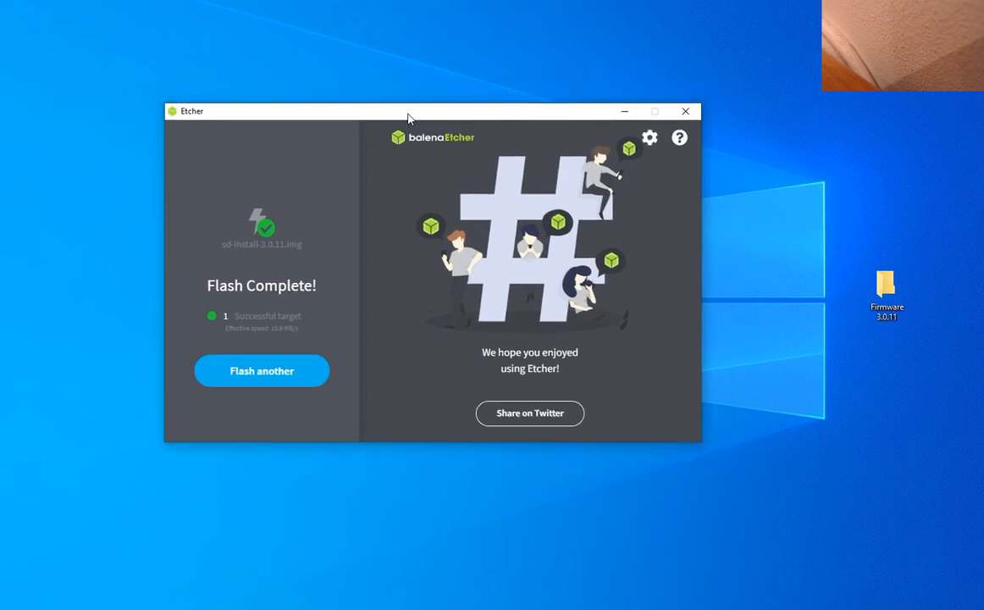